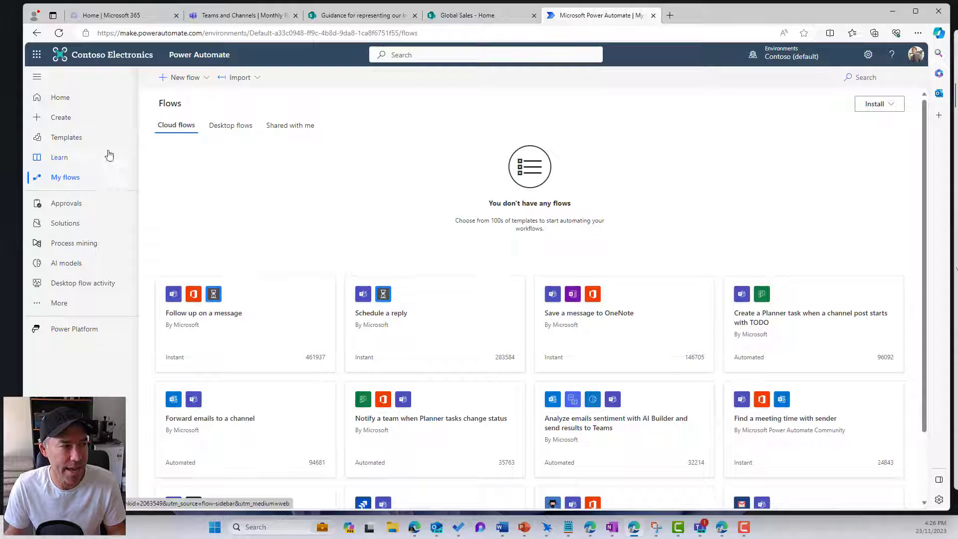
Start building a new instant cloud flow without naming it or choosing a trigger.
{"action": "left_click", "coordinate": [101, 117]}
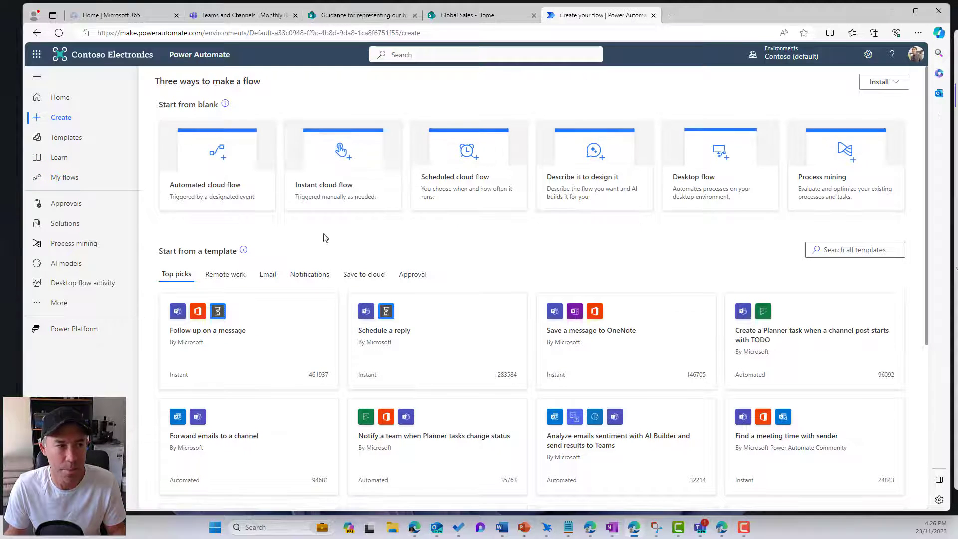
{"action": "left_click", "coordinate": [304, 182]}
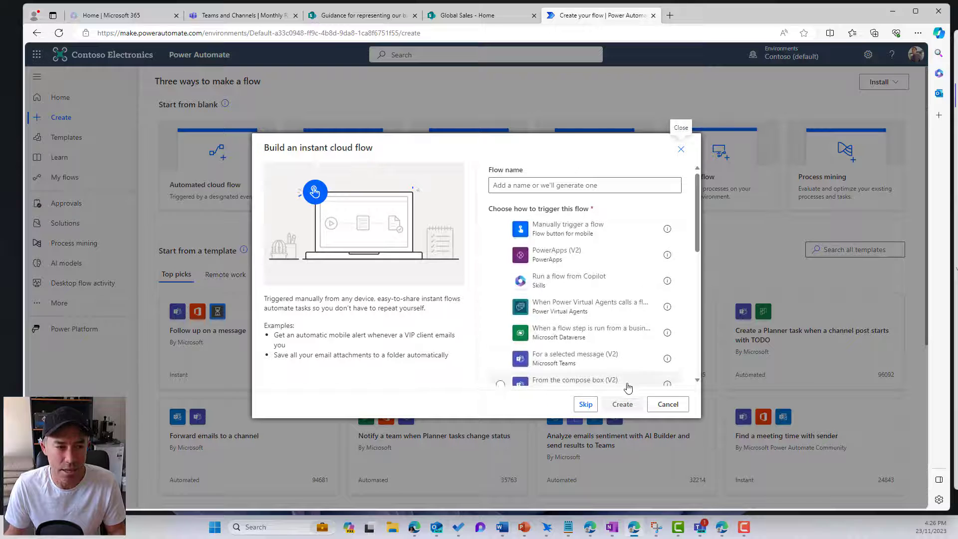
{"action": "left_click", "coordinate": [516, 184]}
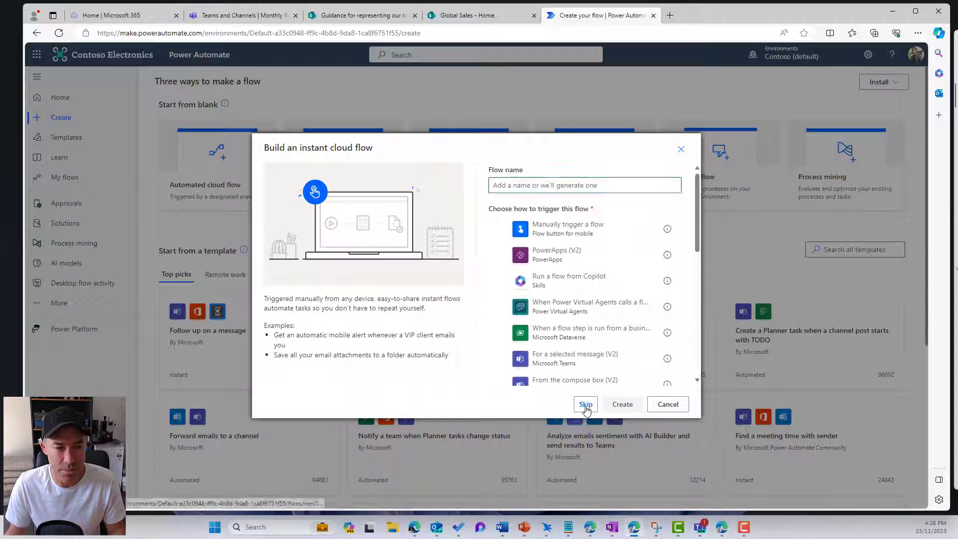
{"action": "left_click", "coordinate": [586, 405]}
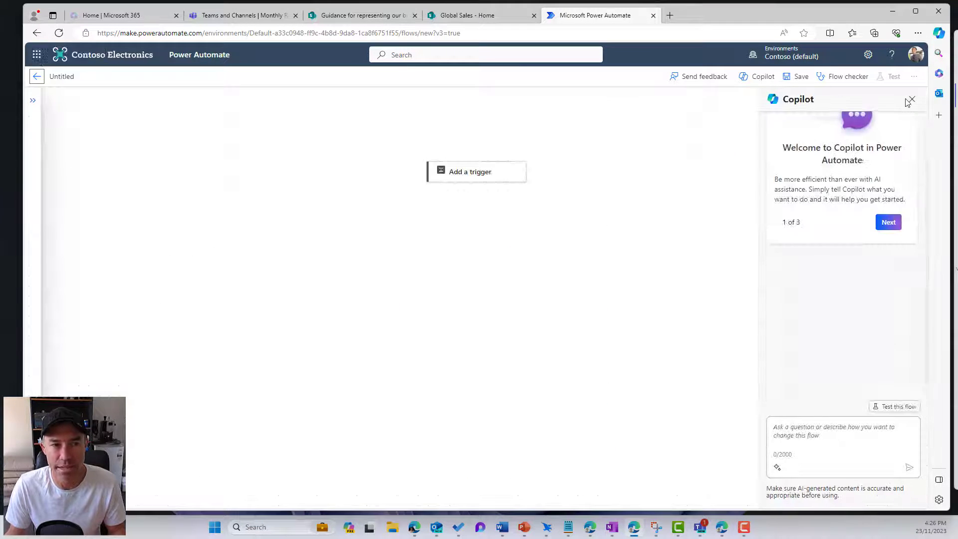
Close the Copilot pane and switch the untitled flow to the classic designer.
{"action": "left_click", "coordinate": [911, 101]}
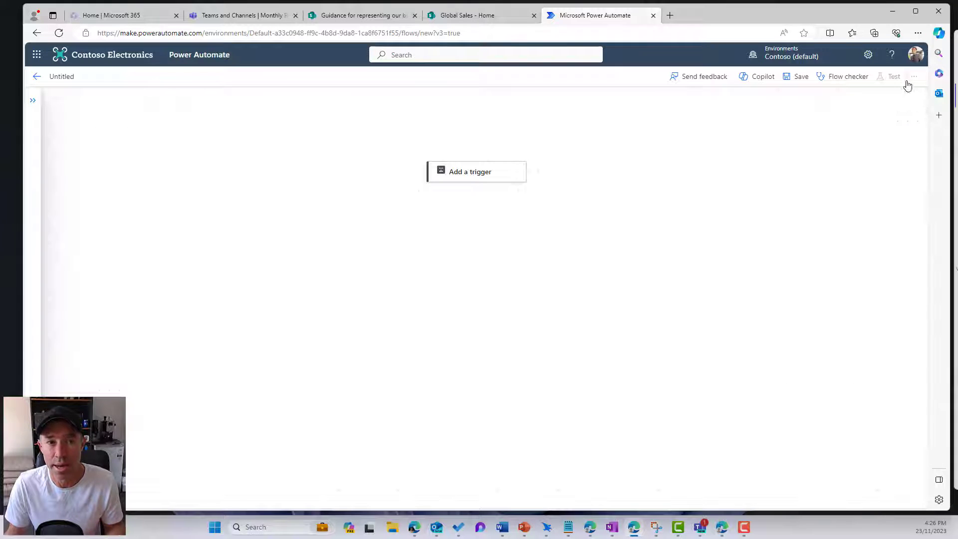
{"action": "left_click", "coordinate": [914, 76]}
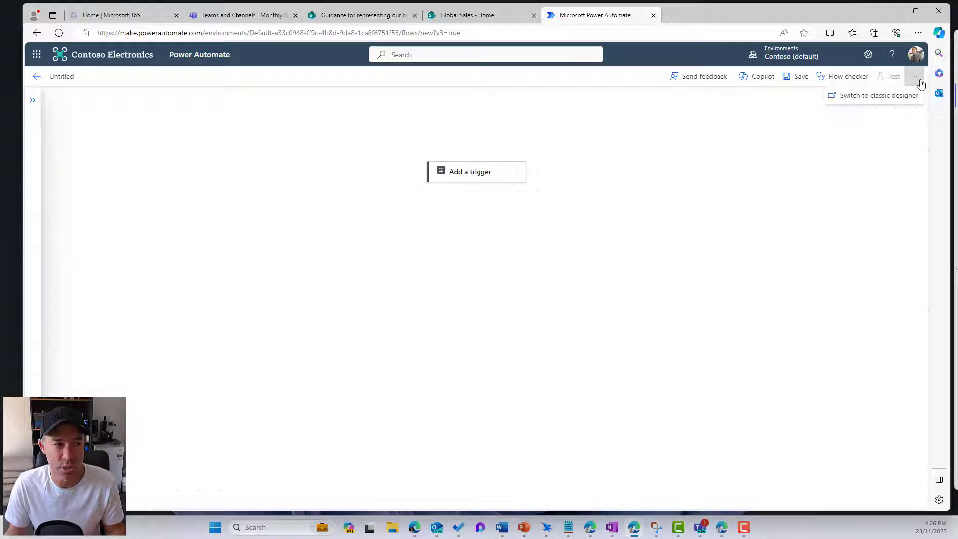
{"action": "left_click", "coordinate": [884, 100]}
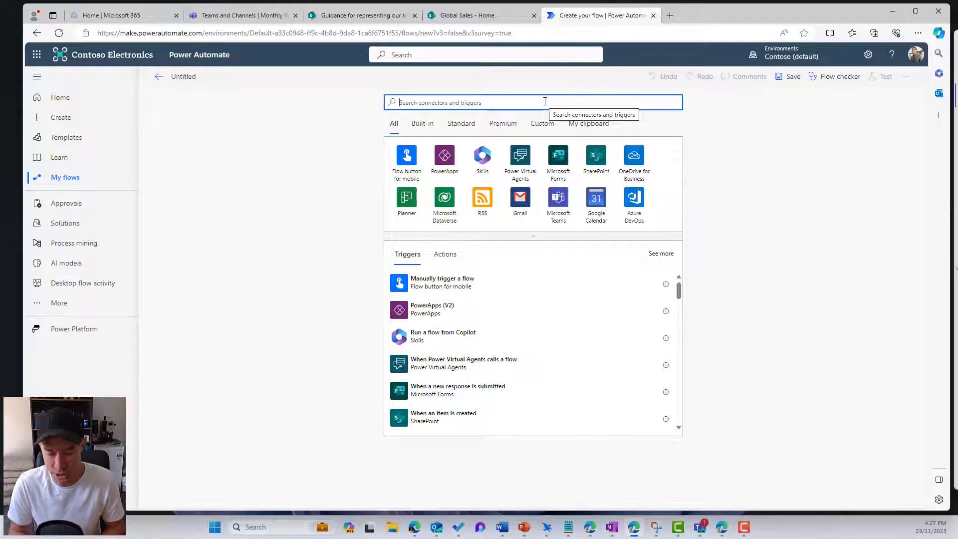
Search the triggers for "for select" and add the SharePoint trigger "For a selected item".
{"action": "type", "text": "c"}
{"action": "key", "text": "BackSpace"}
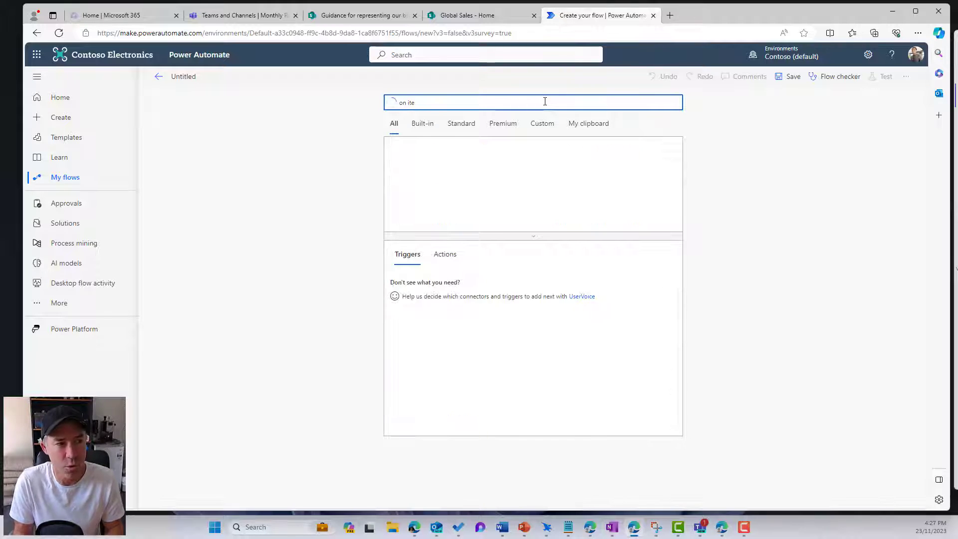
{"action": "key", "text": "BackSpace"}
{"action": "type", "text": "for"}
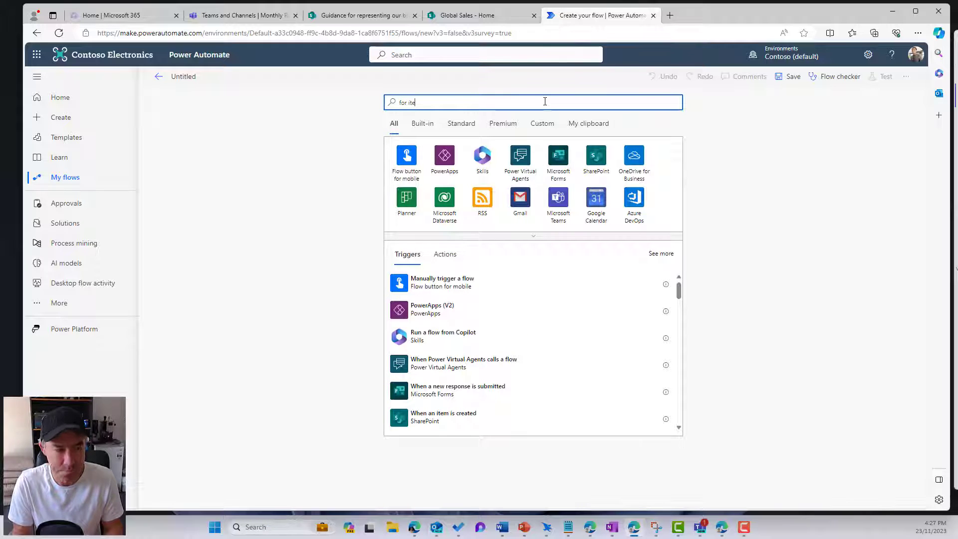
{"action": "key", "text": "BackSpace"}
{"action": "key", "text": "BackSpace"}
{"action": "key", "text": "BackSpace"}
{"action": "key", "text": "BackSpace"}
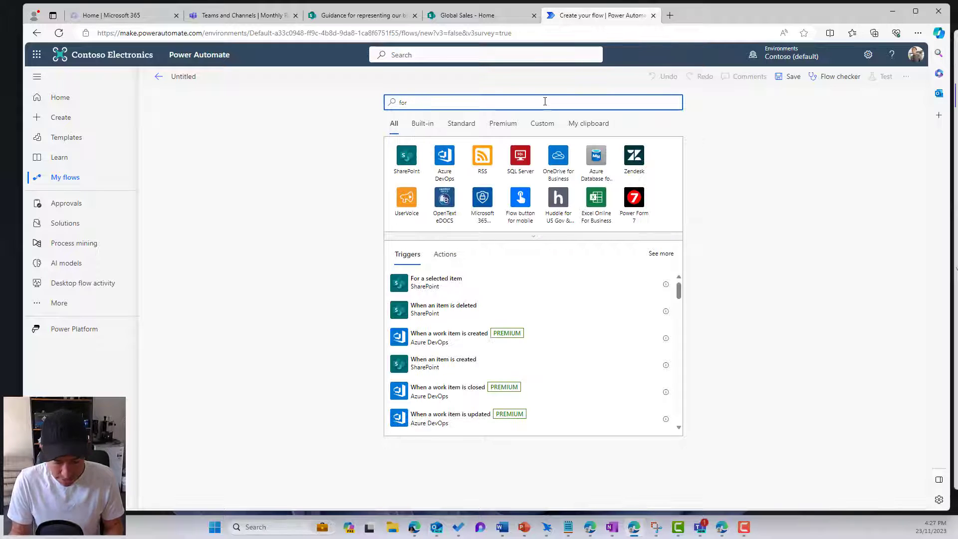
{"action": "type", "text": "select"}
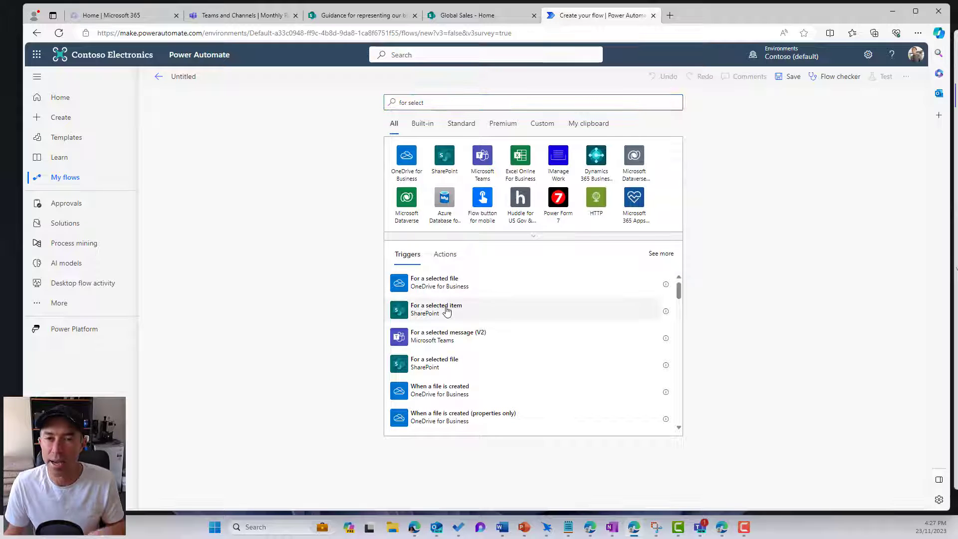
{"action": "left_click", "coordinate": [446, 310]}
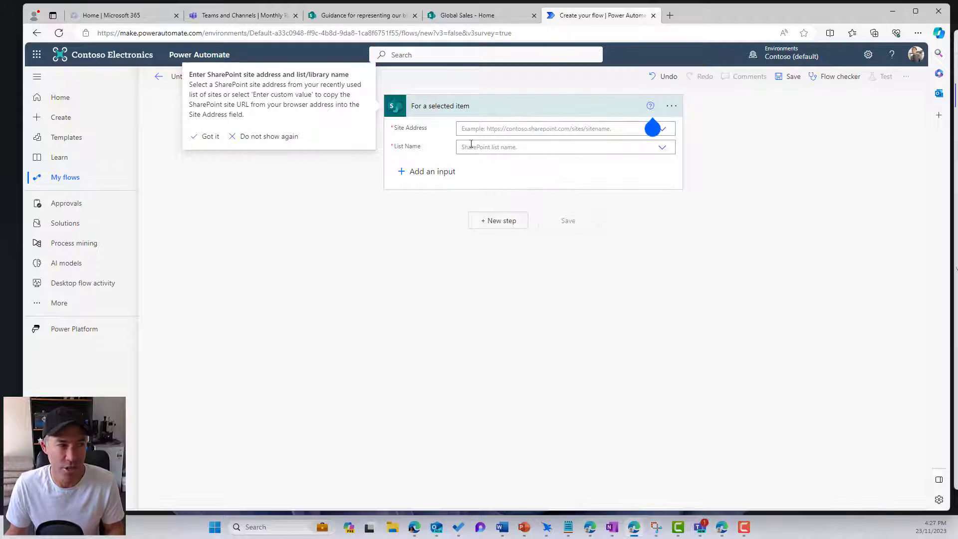
Copy the Site Template site's URL and enter it as a custom value for the trigger's Site Address.
{"action": "left_click", "coordinate": [360, 18]}
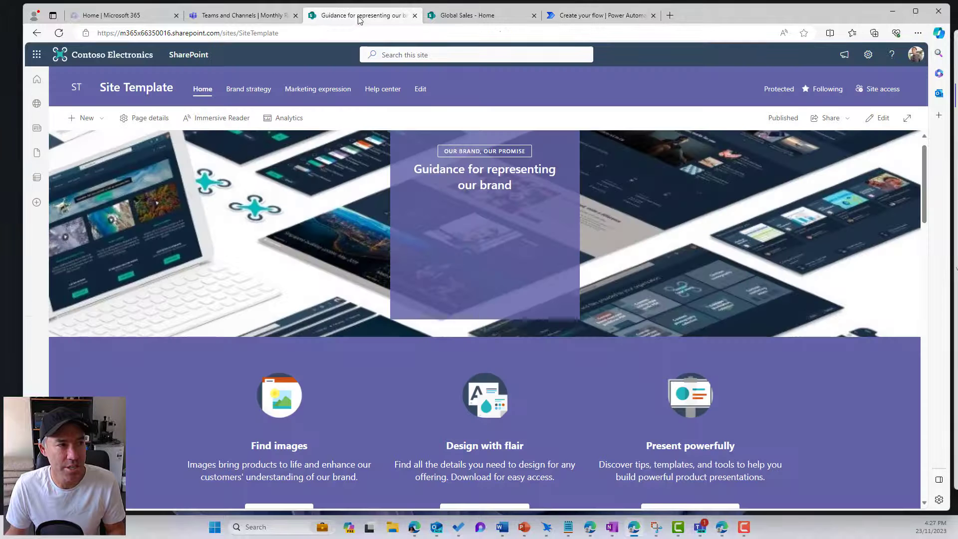
{"action": "left_click", "coordinate": [274, 33]}
{"action": "key", "text": "ctrl+c"}
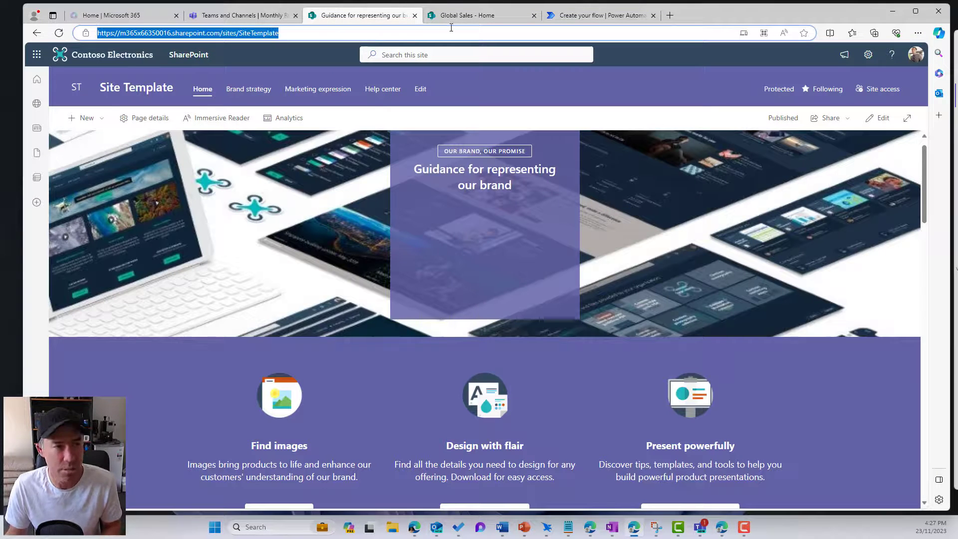
{"action": "left_click", "coordinate": [599, 16]}
{"action": "left_click", "coordinate": [480, 128]}
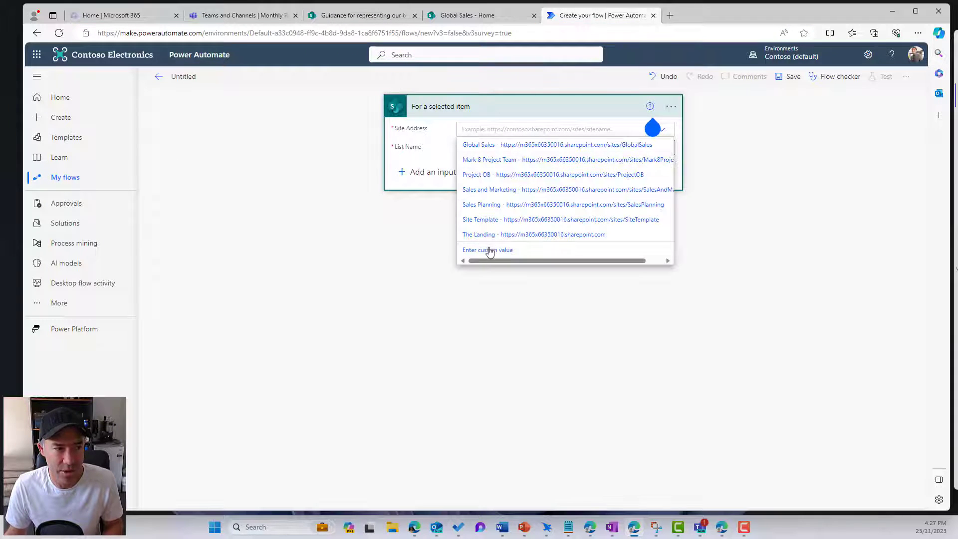
{"action": "left_click", "coordinate": [489, 251]}
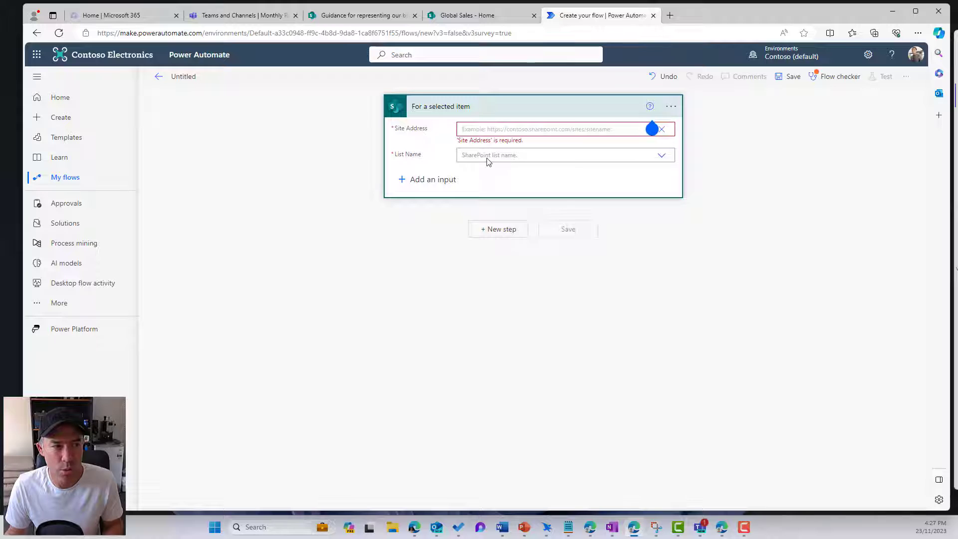
{"action": "key", "text": "ctrl+v"}
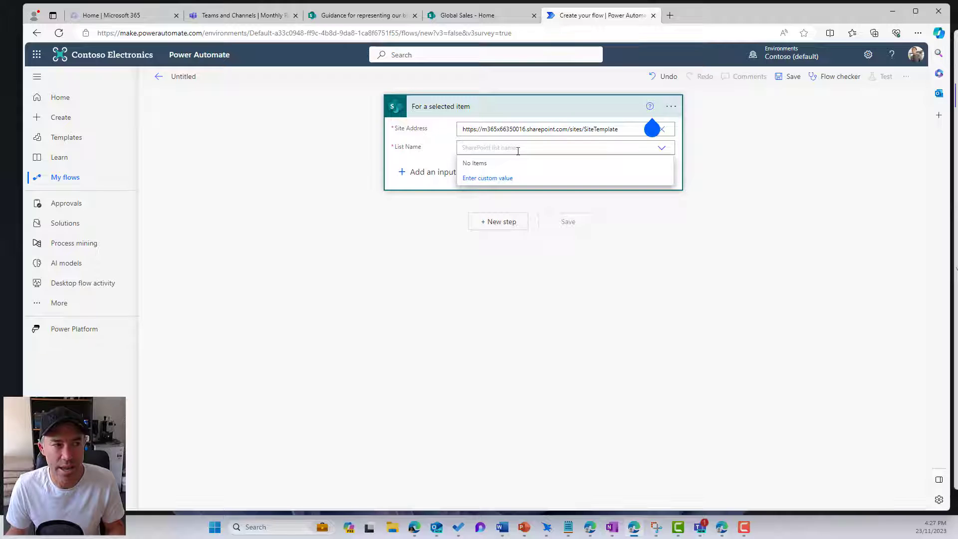
Try to choose the trigger's List Name from the lists offered for the site.
{"action": "left_click", "coordinate": [439, 158]}
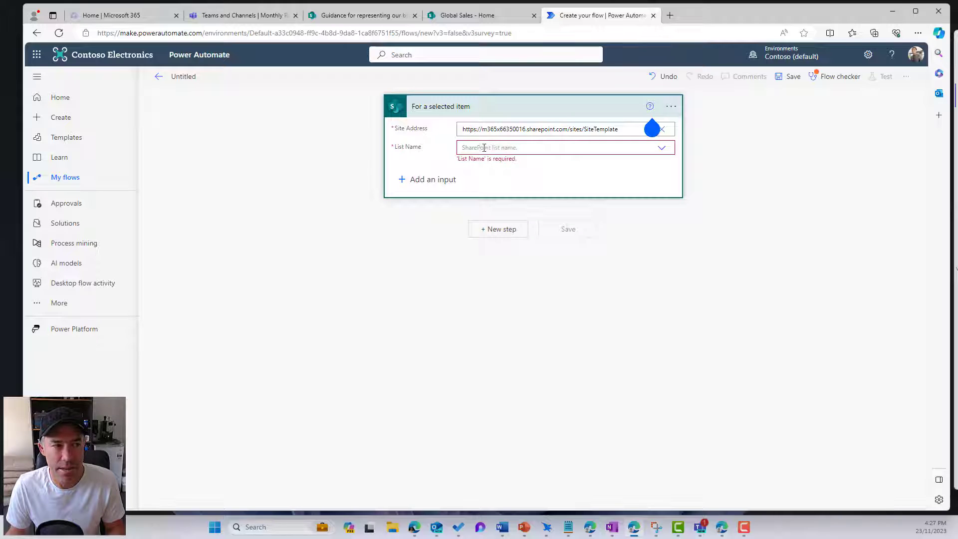
{"action": "left_click", "coordinate": [580, 152]}
{"action": "left_click", "coordinate": [660, 149]}
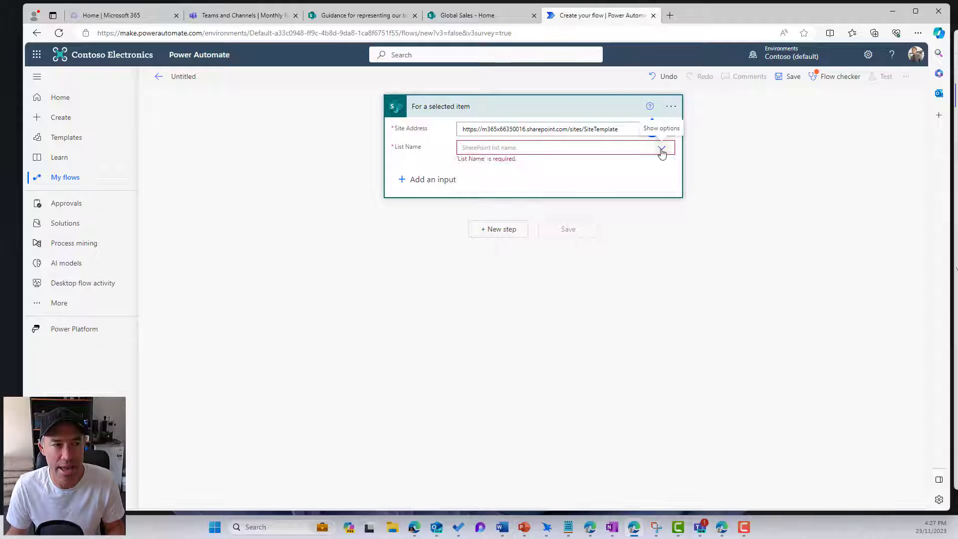
{"action": "left_click", "coordinate": [658, 150]}
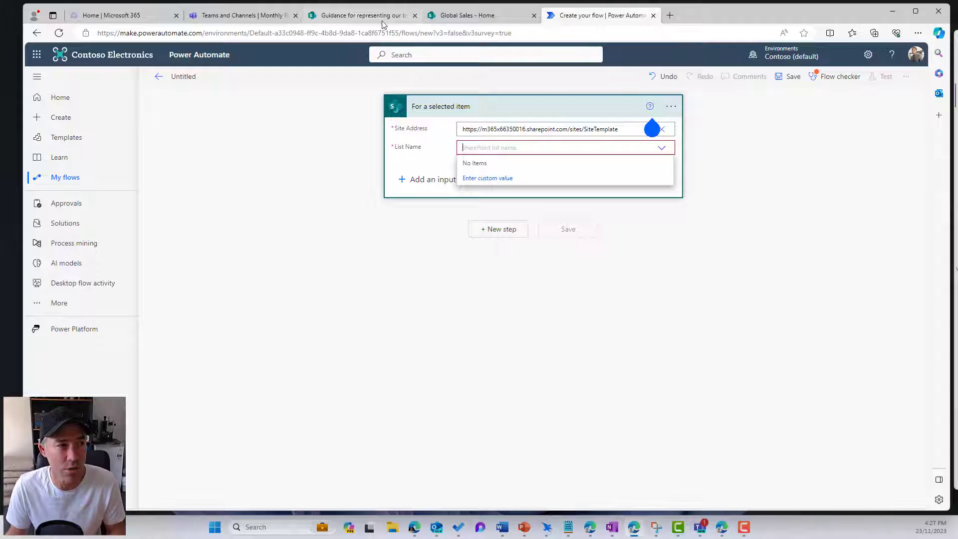
Open the Site Pages library settings from the Site Template site contents and copy the list ID from the page URL.
{"action": "left_click", "coordinate": [357, 16]}
{"action": "left_click", "coordinate": [868, 55]}
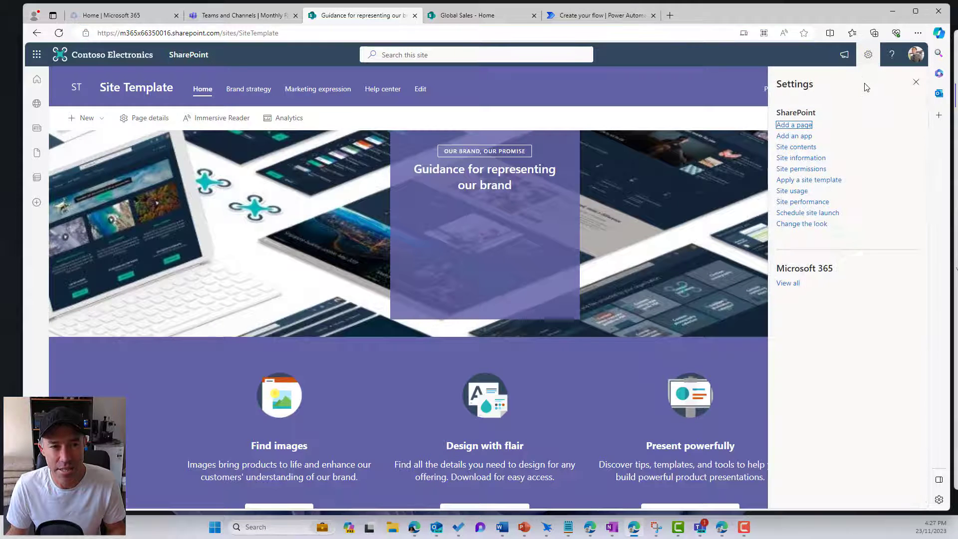
{"action": "left_click", "coordinate": [796, 147]}
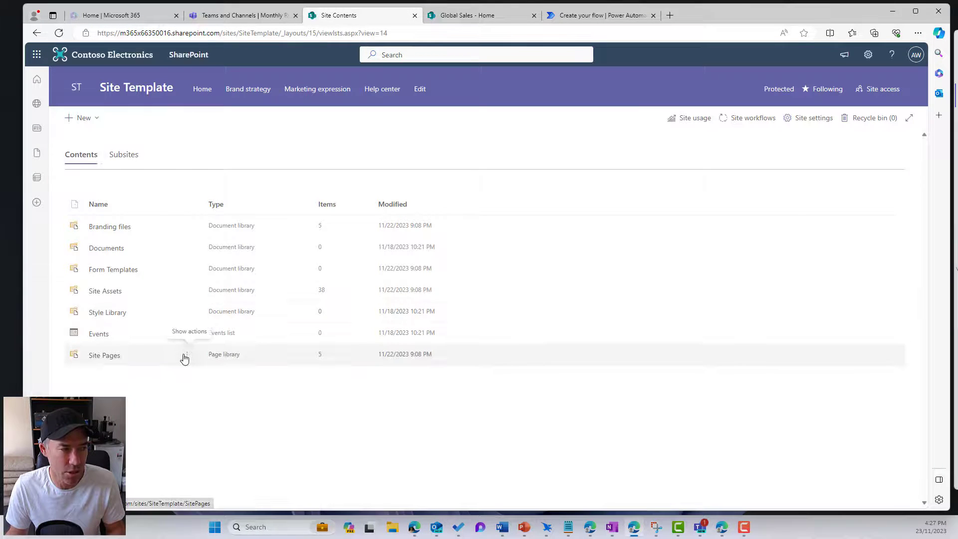
{"action": "left_click", "coordinate": [186, 355]}
{"action": "left_click", "coordinate": [195, 393]}
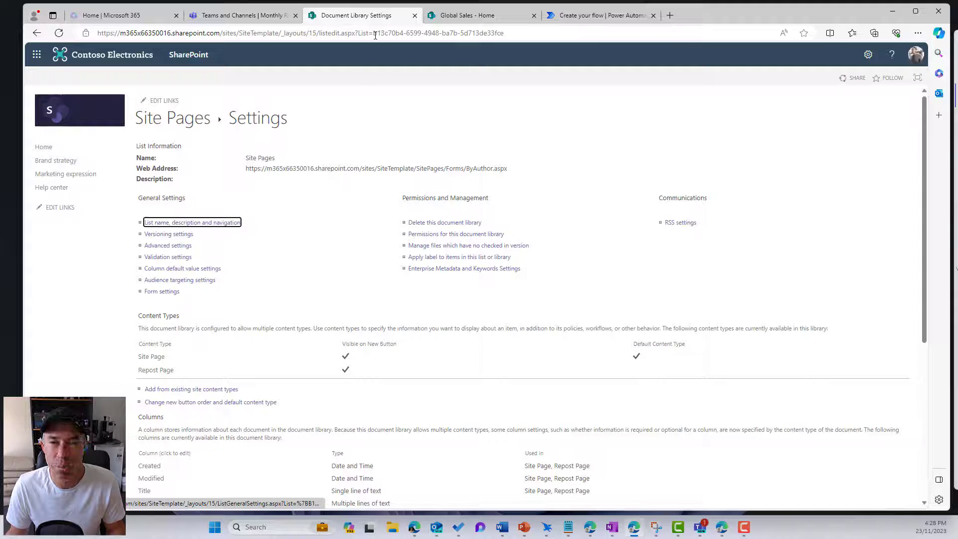
{"action": "left_click_drag", "start_coordinate": [374, 33], "coordinate": [530, 32]}
{"action": "key", "text": "ctrl+c"}
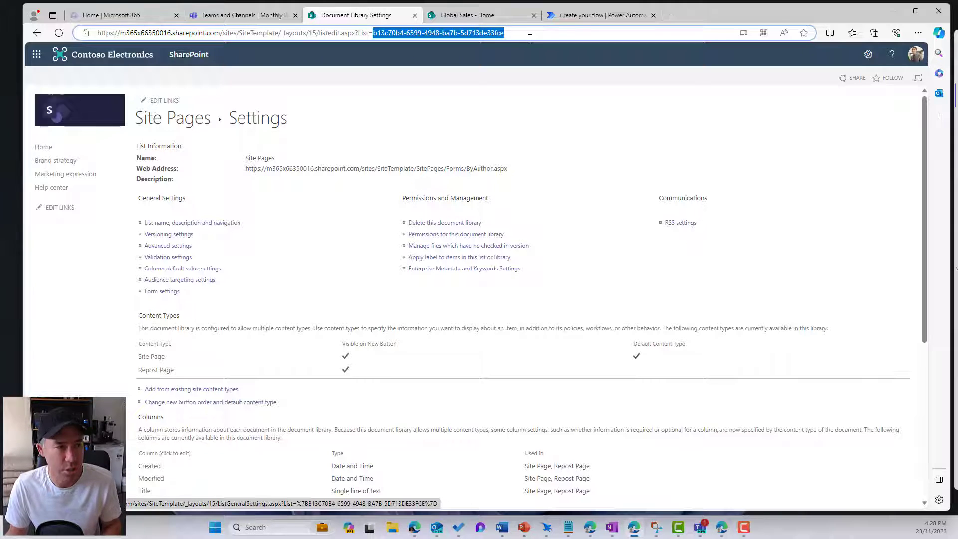
Return to the flow and enter the copied list ID b13c70b4-6599-4948-ba7b-5d713de33fce as a custom List Name.
{"action": "left_click", "coordinate": [579, 17]}
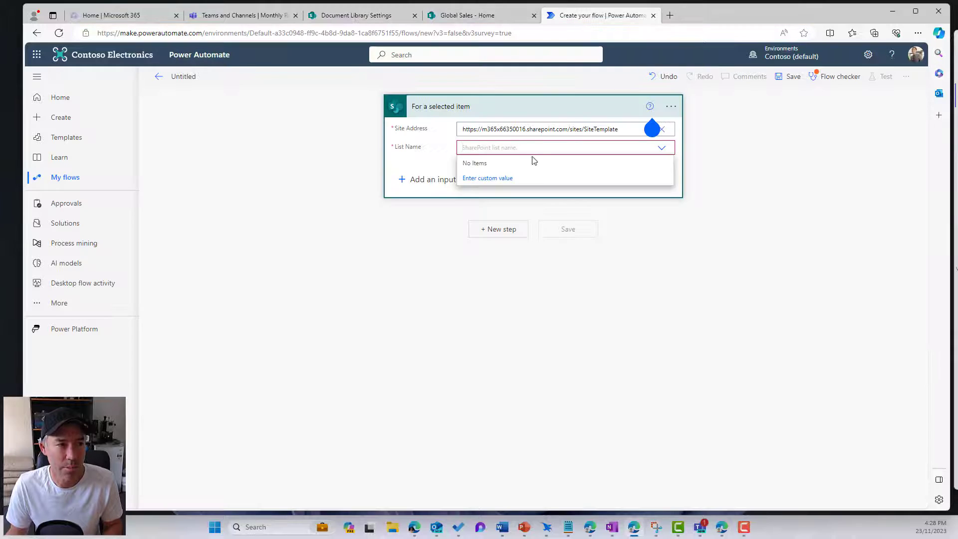
{"action": "left_click", "coordinate": [424, 166]}
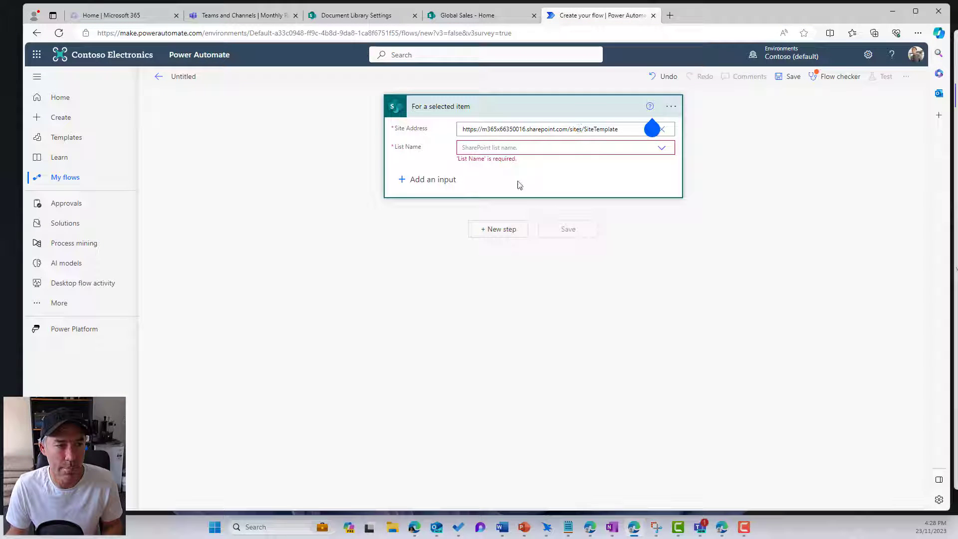
{"action": "left_click", "coordinate": [494, 148]}
{"action": "left_click", "coordinate": [491, 179]}
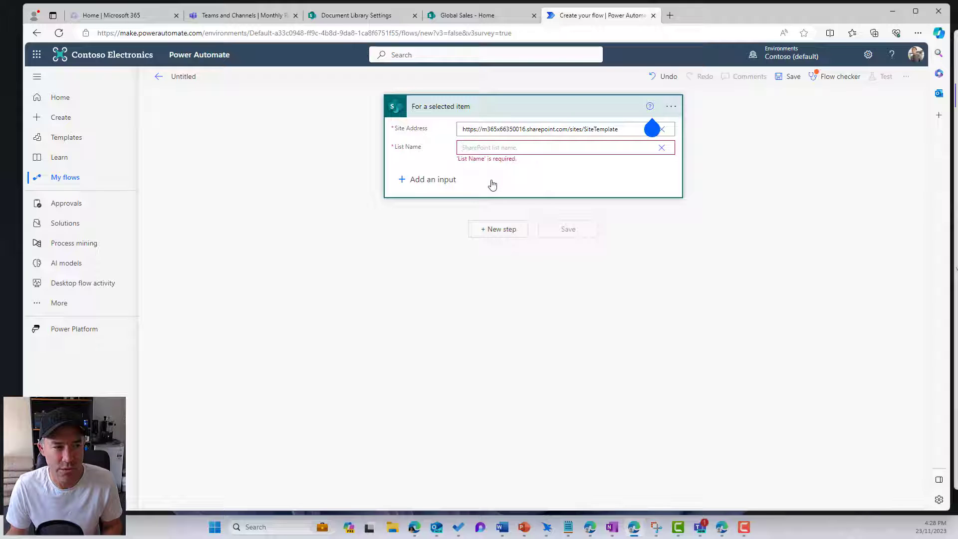
{"action": "key", "text": "ctrl+v"}
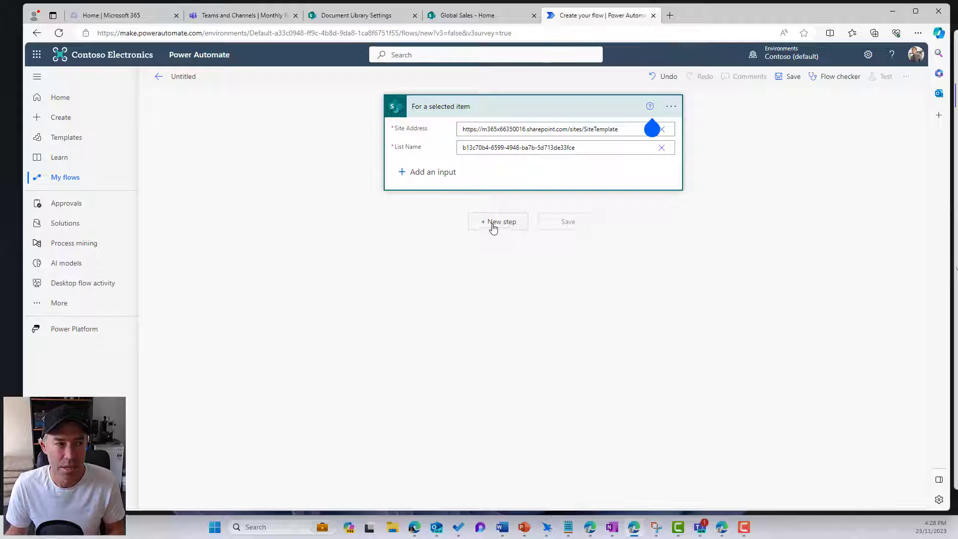
Add a text input named "Destination URL" to the "For a selected item" trigger.
{"action": "left_click", "coordinate": [439, 172]}
{"action": "left_click", "coordinate": [415, 195]}
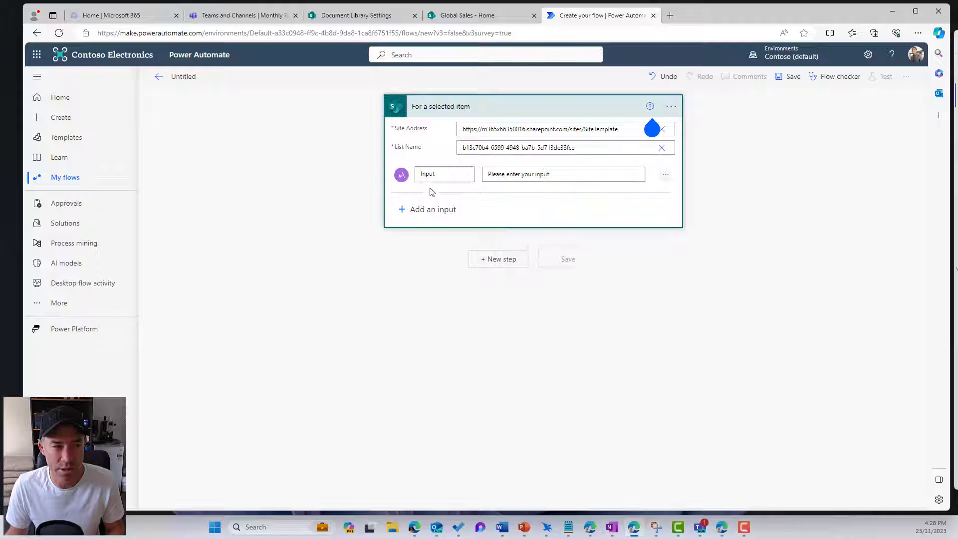
{"action": "left_click_drag", "start_coordinate": [444, 175], "coordinate": [417, 177]}
{"action": "type", "text": "Destination URL"}
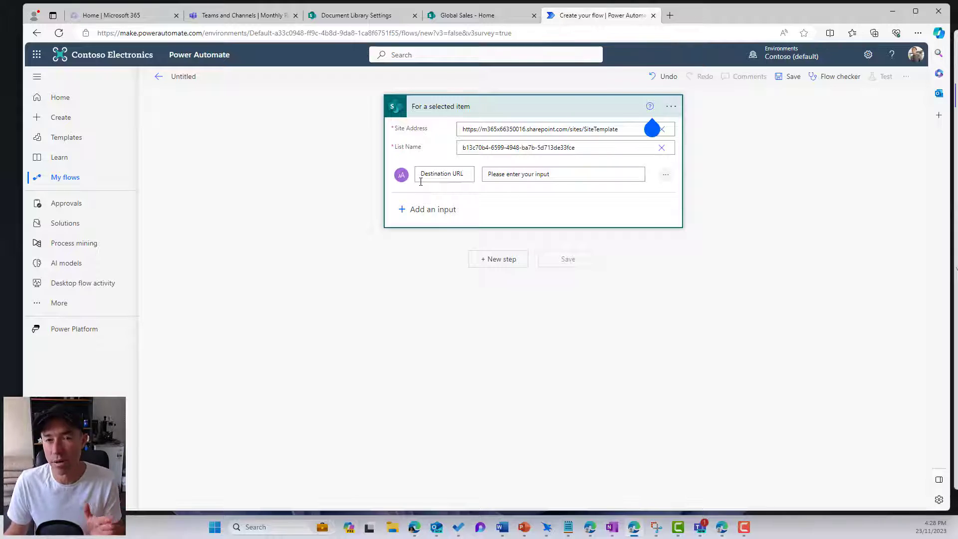
Search the actions for "get file pr" and add the SharePoint "Get file properties" action after the trigger.
{"action": "left_click", "coordinate": [499, 259]}
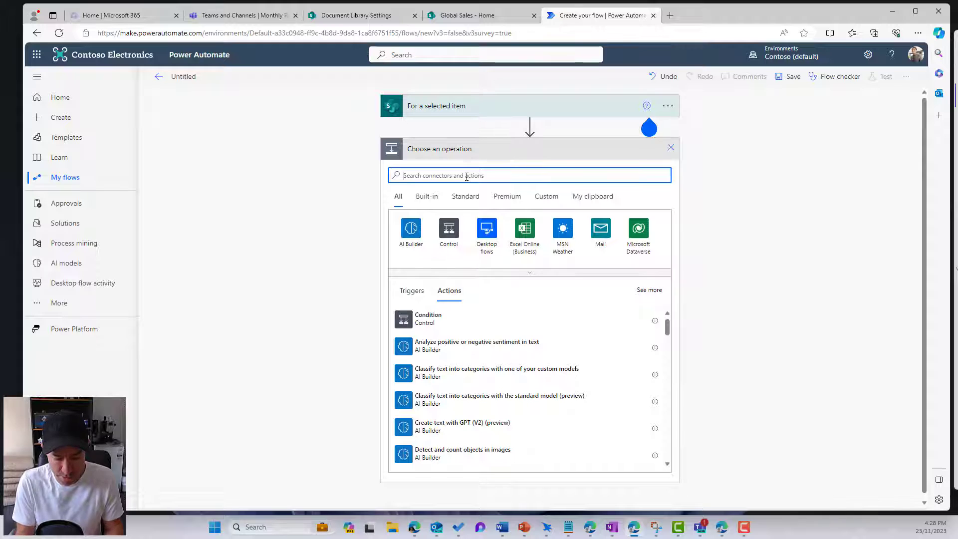
{"action": "type", "text": "get fi"}
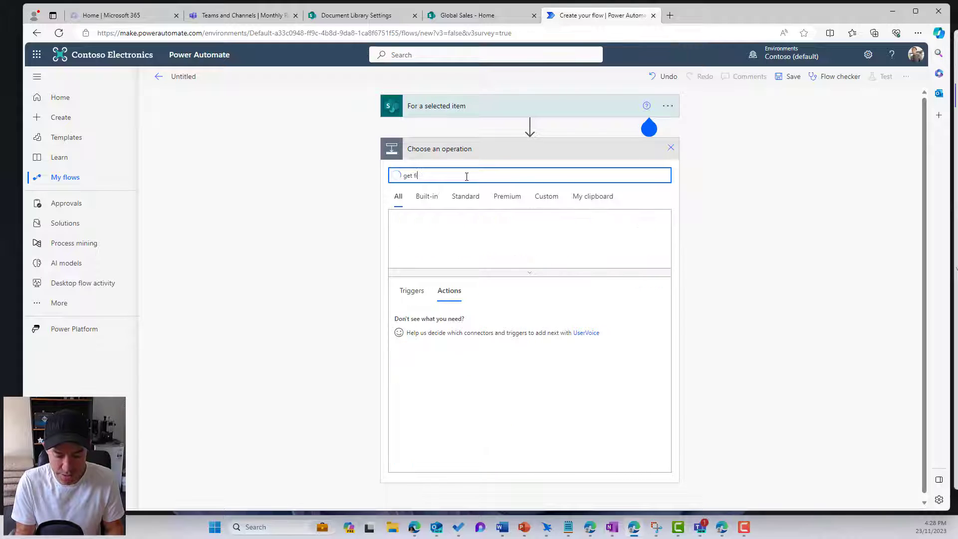
{"action": "type", "text": "le pr"}
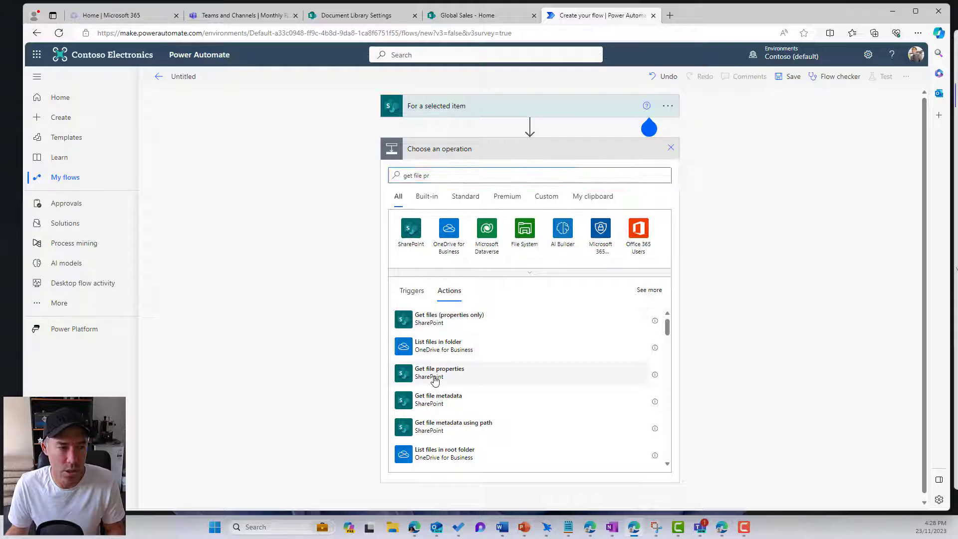
{"action": "left_click", "coordinate": [501, 375]}
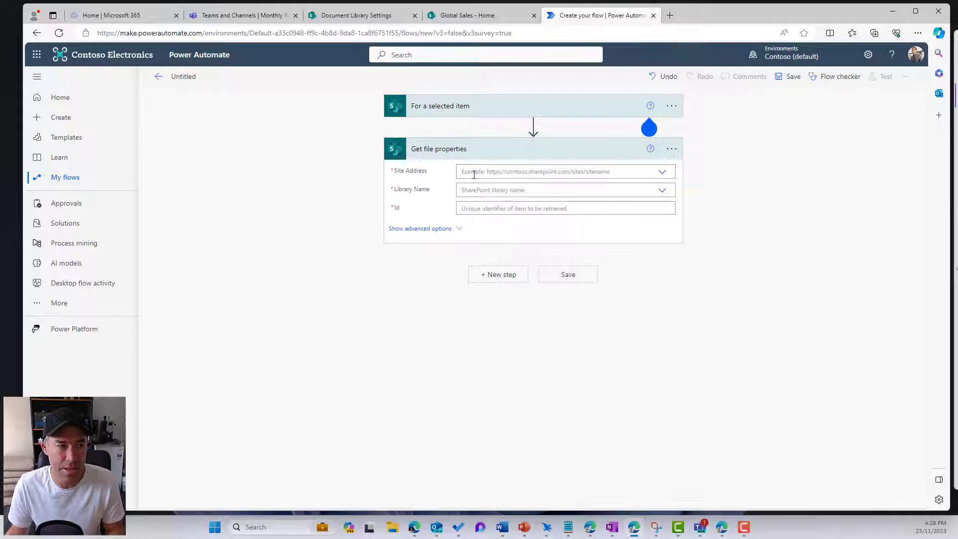
Copy the Site Template site URL from the library settings page address and enter it as the custom Site Address in "Get file properties".
{"action": "left_click", "coordinate": [356, 15]}
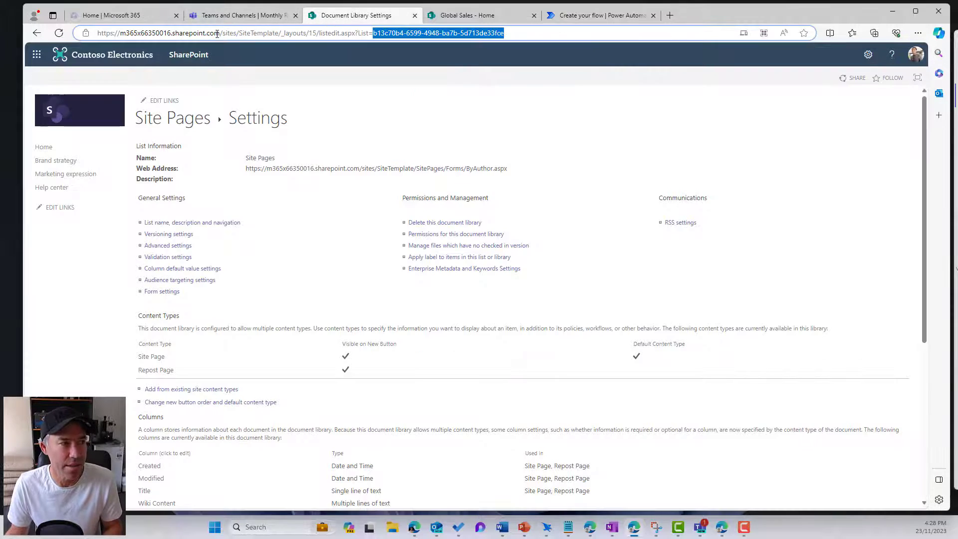
{"action": "left_click_drag", "start_coordinate": [280, 33], "coordinate": [45, 33]}
{"action": "key", "text": "ctrl+c"}
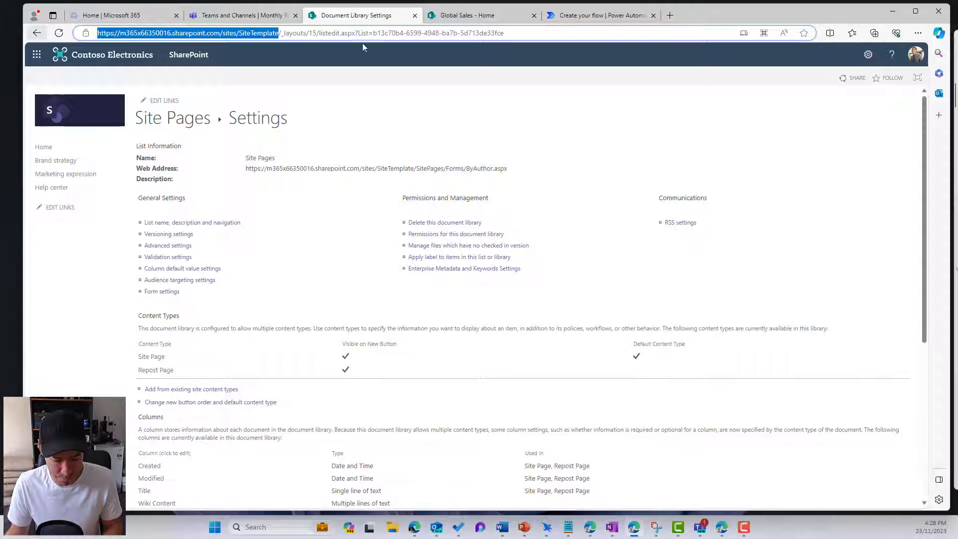
{"action": "left_click", "coordinate": [594, 15]}
{"action": "left_click", "coordinate": [502, 171]}
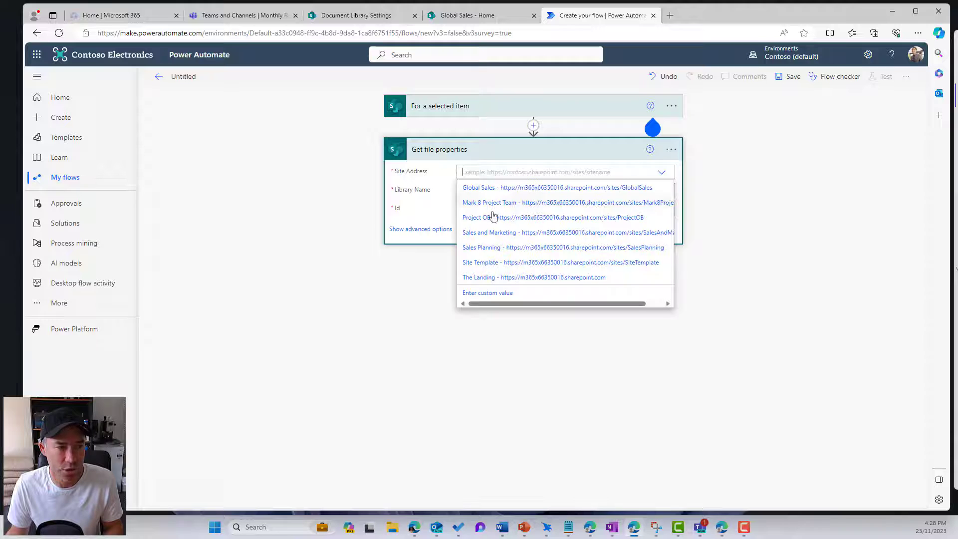
{"action": "left_click", "coordinate": [488, 293]}
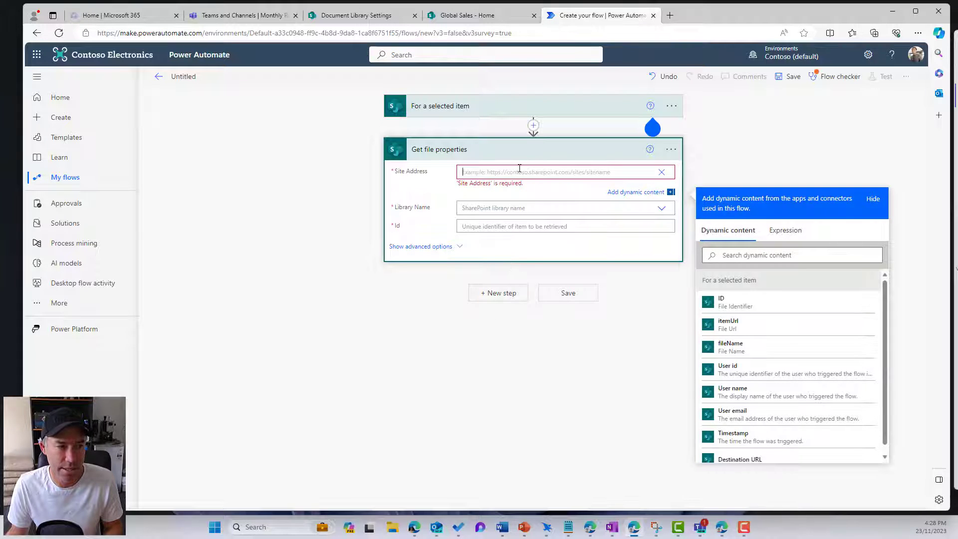
{"action": "key", "text": "ctrl+v"}
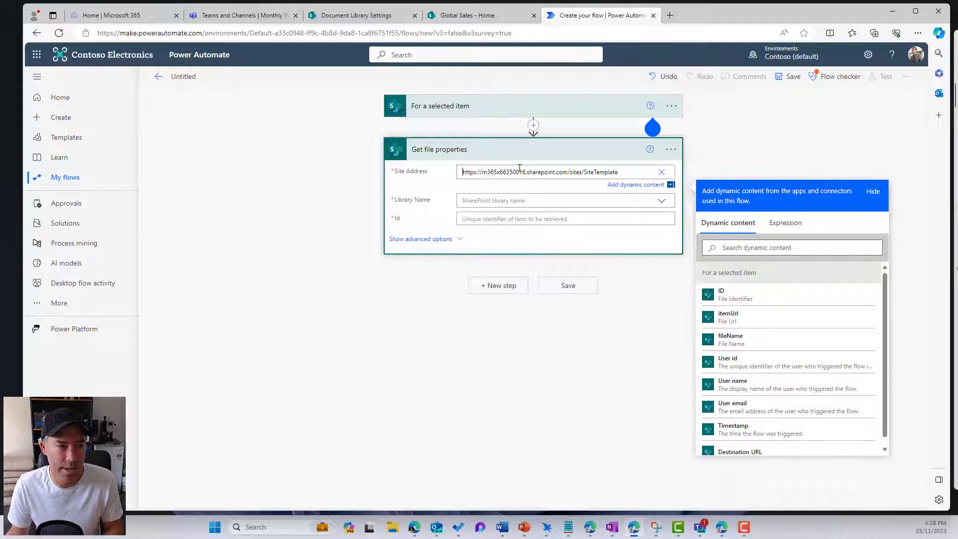
Copy the list ID b13c70b4-6599-4948-ba7b-5d713de33fce from the List Name of the "For a selected item" trigger.
{"action": "left_click", "coordinate": [522, 200]}
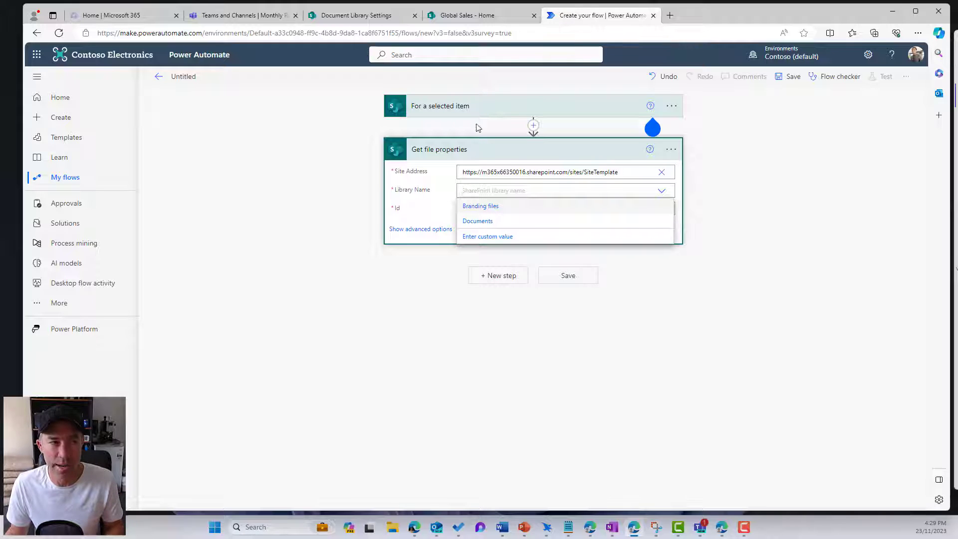
{"action": "left_click", "coordinate": [475, 106]}
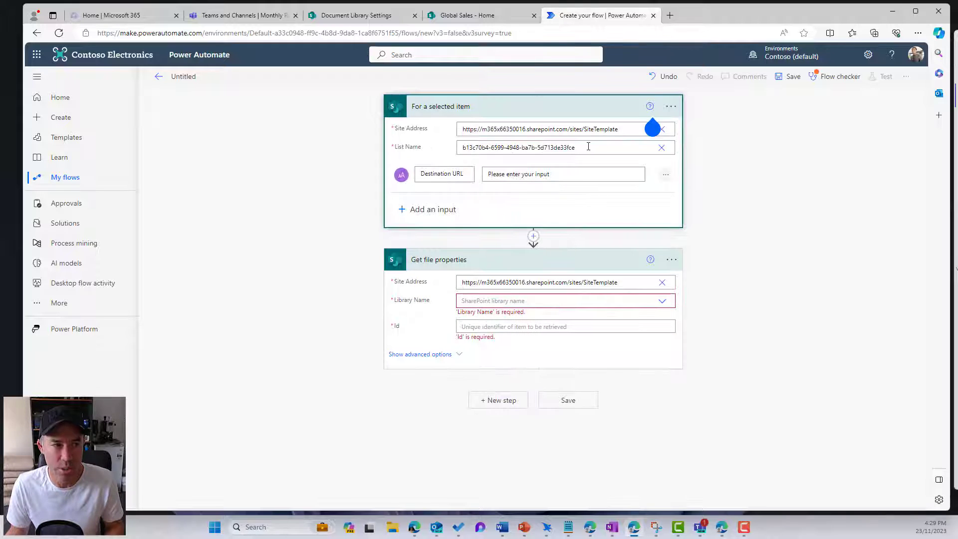
{"action": "left_click_drag", "start_coordinate": [588, 147], "coordinate": [461, 149]}
{"action": "key", "text": "ctrl+c"}
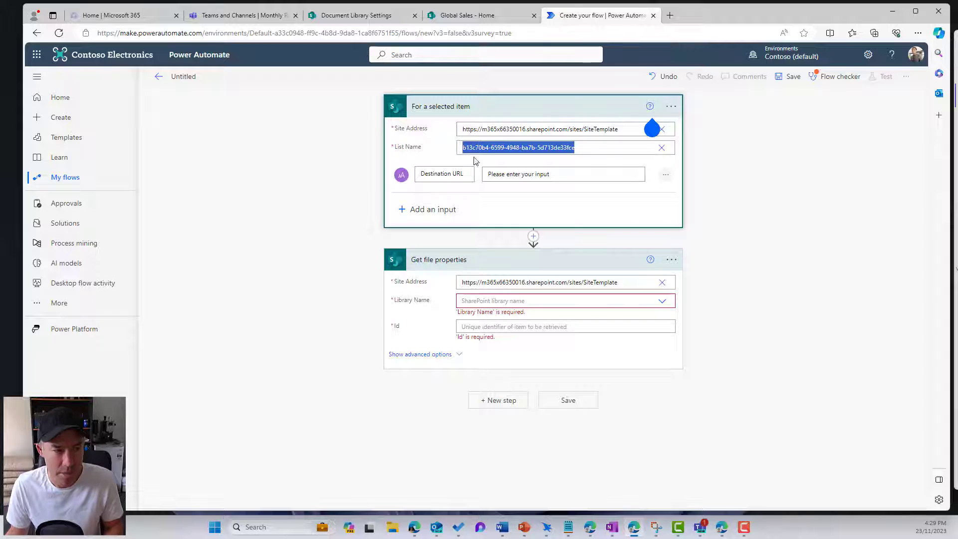
Try to paste the copied list ID into the Id and Library Name fields of "Get file properties".
{"action": "left_click", "coordinate": [497, 327]}
{"action": "key", "text": "ctrl+v"}
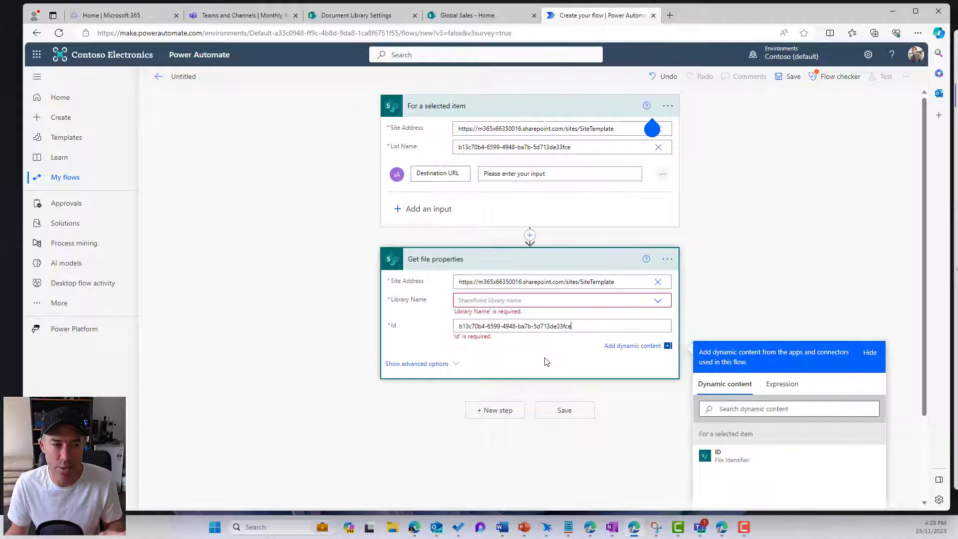
{"action": "left_click", "coordinate": [599, 300]}
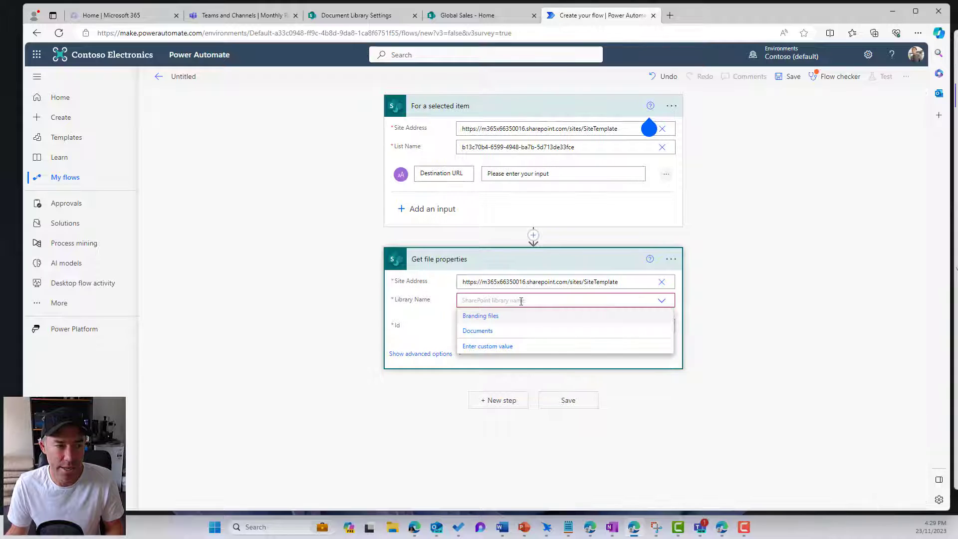
{"action": "key", "text": "ctrl+v"}
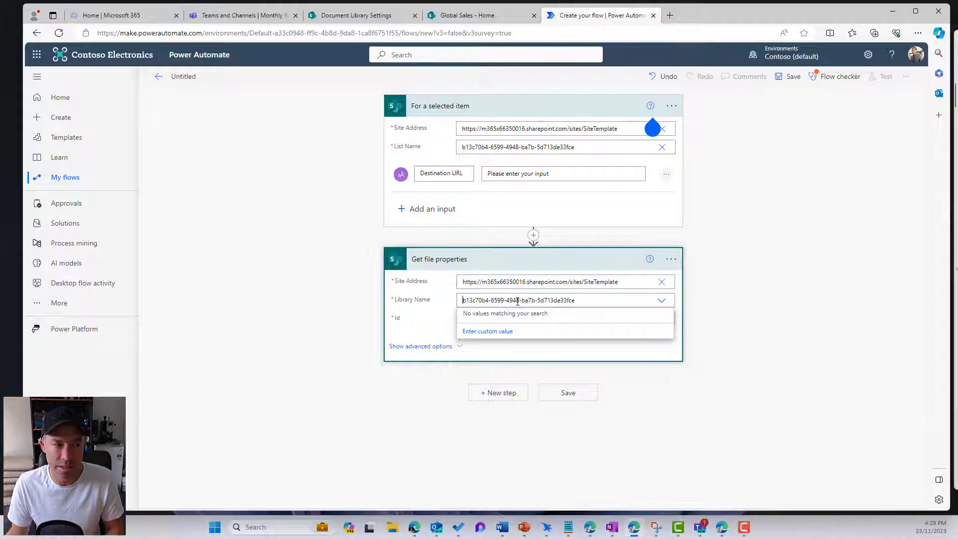
{"action": "left_click", "coordinate": [432, 308]}
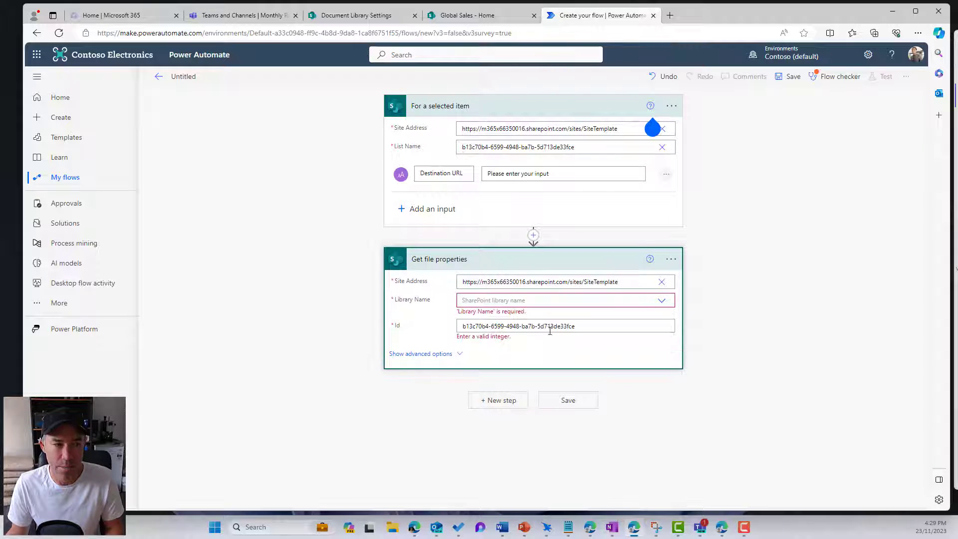
{"action": "left_click", "coordinate": [574, 301]}
{"action": "left_click_drag", "start_coordinate": [583, 331], "coordinate": [438, 330]}
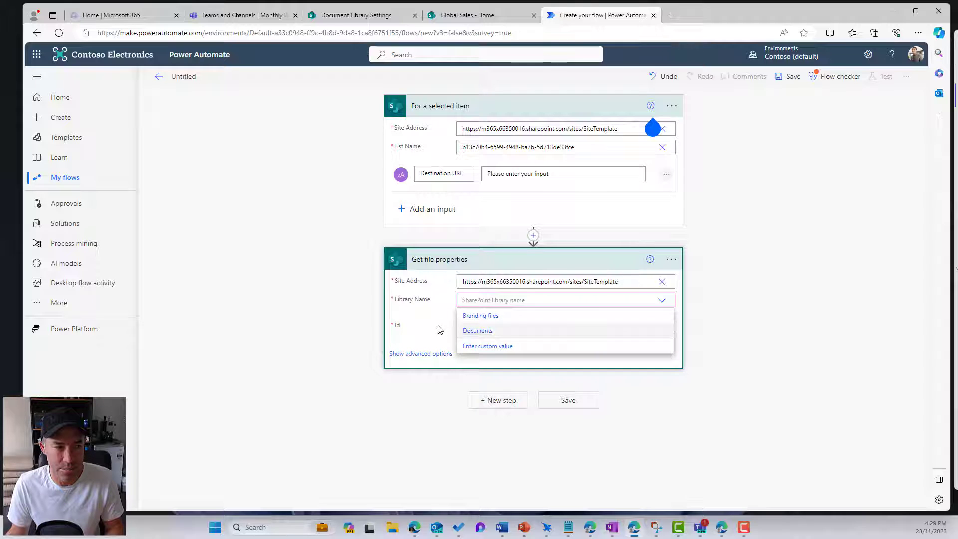
{"action": "left_click", "coordinate": [438, 330]}
Copy the list ID out of the Id field and replace it with the trigger's dynamic ID (File Identifier).
{"action": "left_click_drag", "start_coordinate": [585, 325], "coordinate": [446, 332]}
{"action": "key", "text": "ctrl+c"}
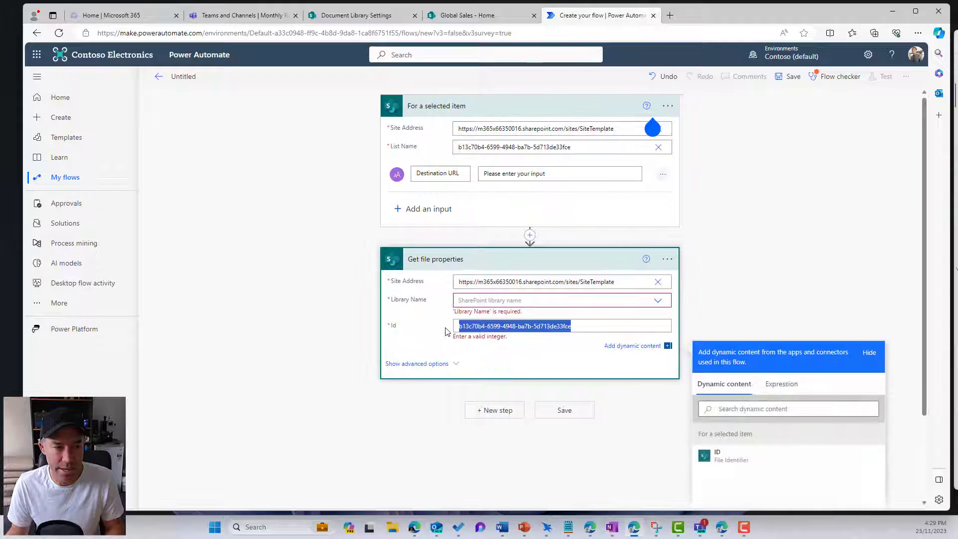
{"action": "left_click", "coordinate": [723, 457]}
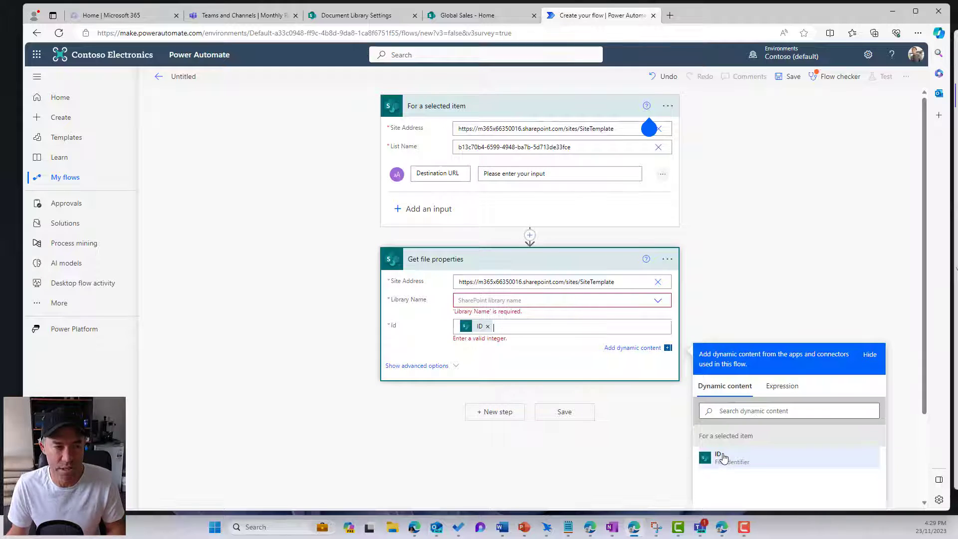
Enter b13c70b4-6599-4948-ba7b-5d713de33fce as the custom Library Name in "Get file properties".
{"action": "left_click", "coordinate": [659, 302]}
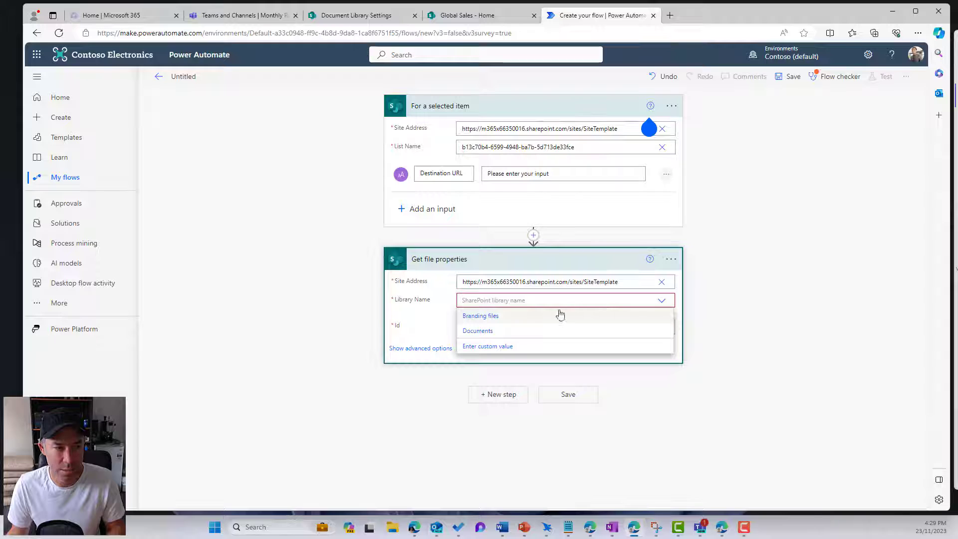
{"action": "left_click", "coordinate": [500, 352]}
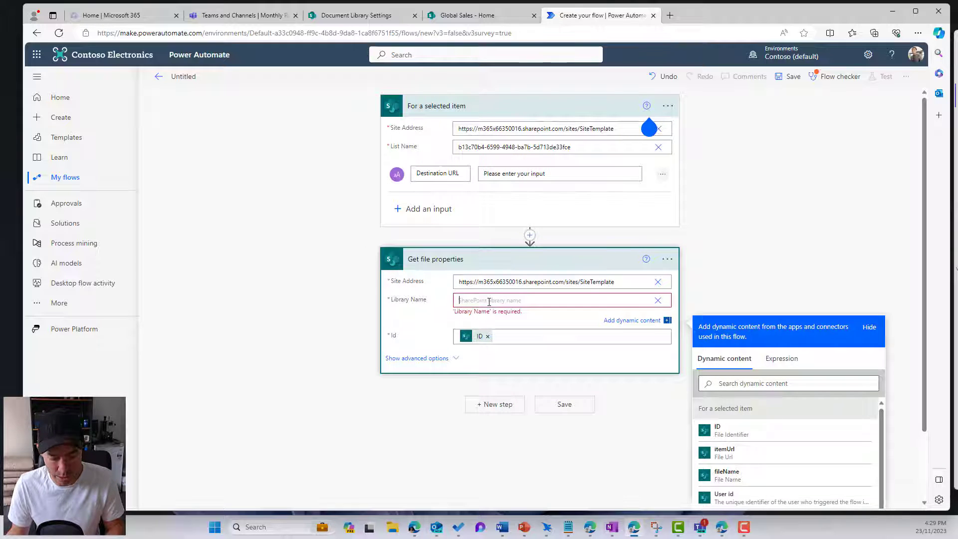
{"action": "key", "text": "ctrl+v"}
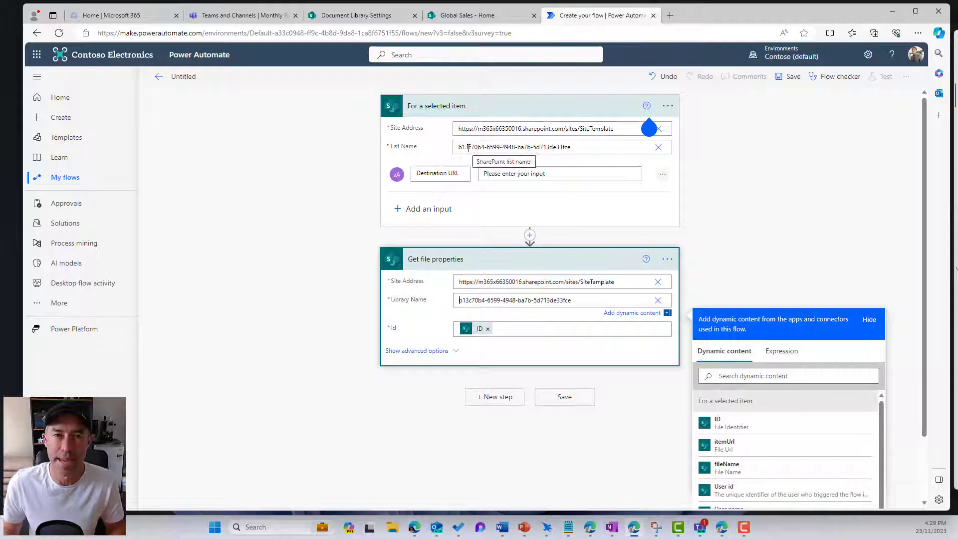
{"action": "left_click", "coordinate": [516, 380]}
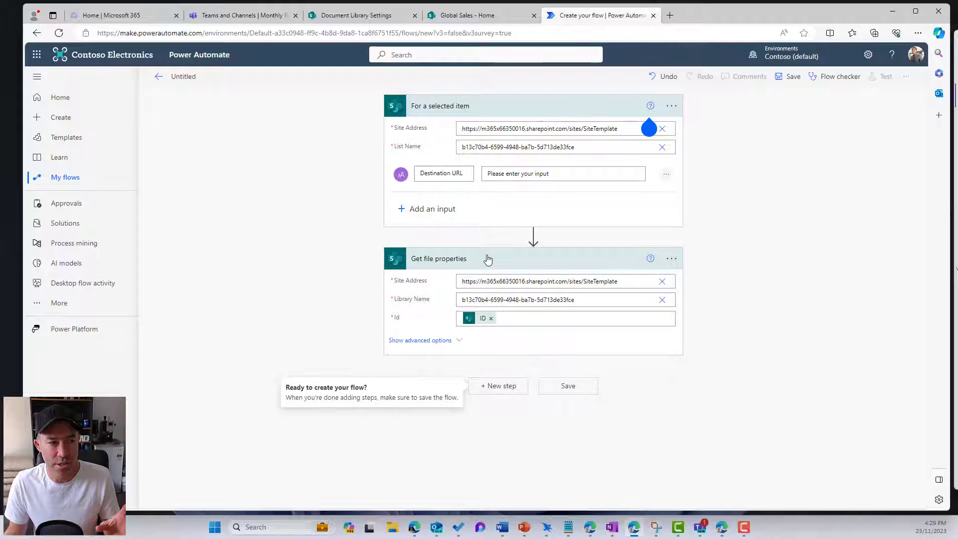
Search the actions for "copy fil" and add the SharePoint "Copy file" action after "Get file properties".
{"action": "left_click", "coordinate": [497, 387]}
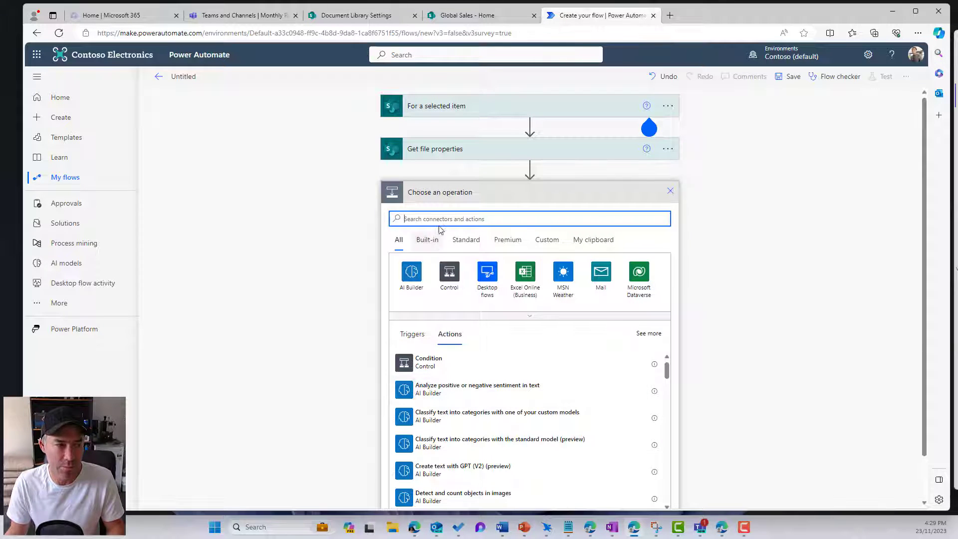
{"action": "type", "text": "copy fil"}
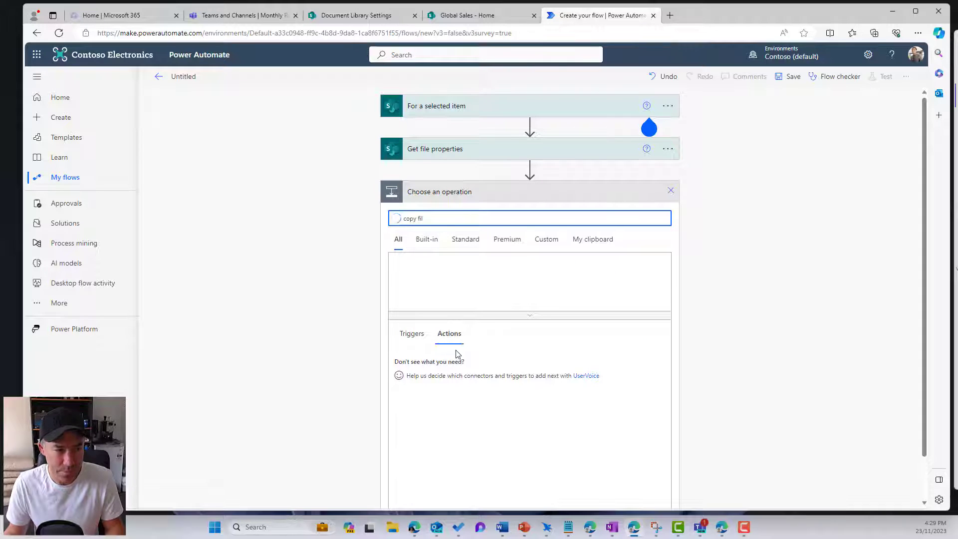
{"action": "left_click", "coordinate": [442, 391]}
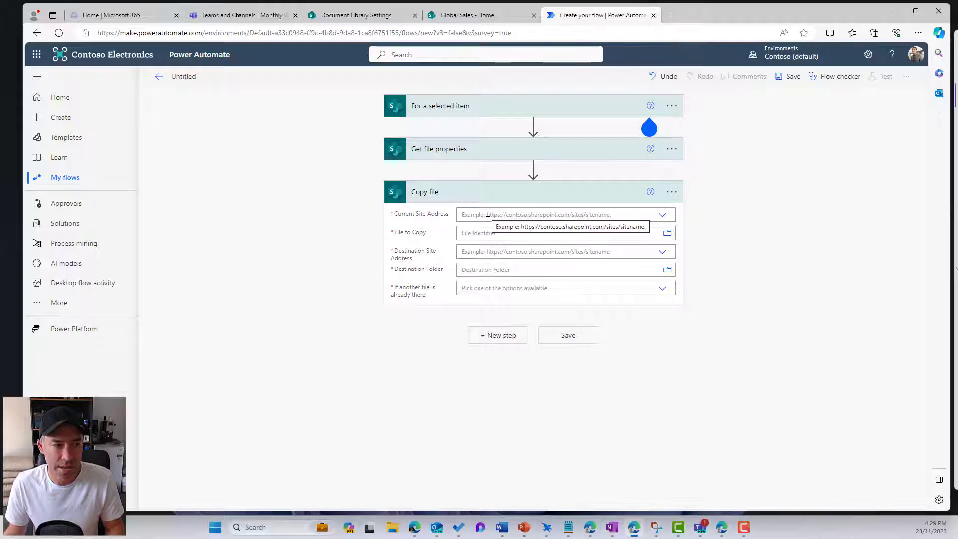
{"action": "left_click", "coordinate": [331, 17]}
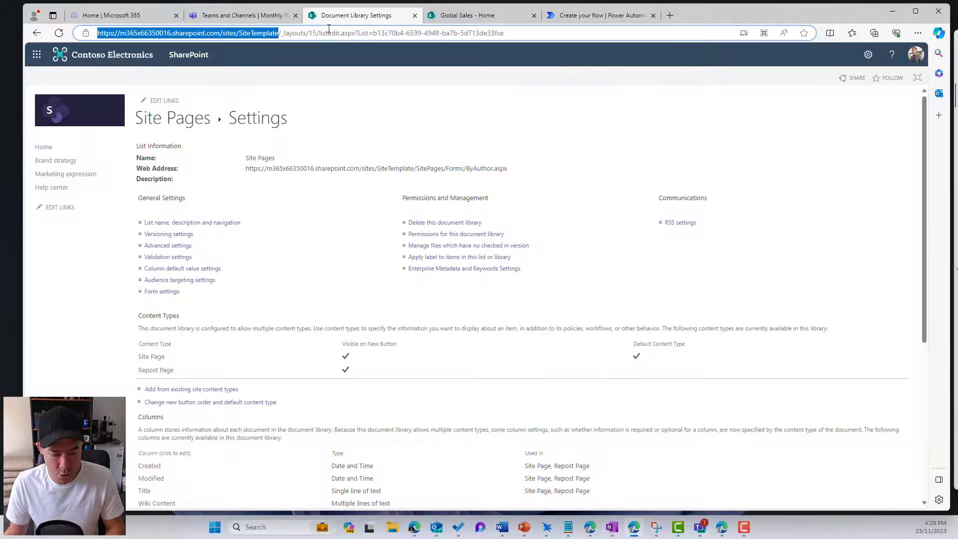
{"action": "left_click", "coordinate": [573, 15]}
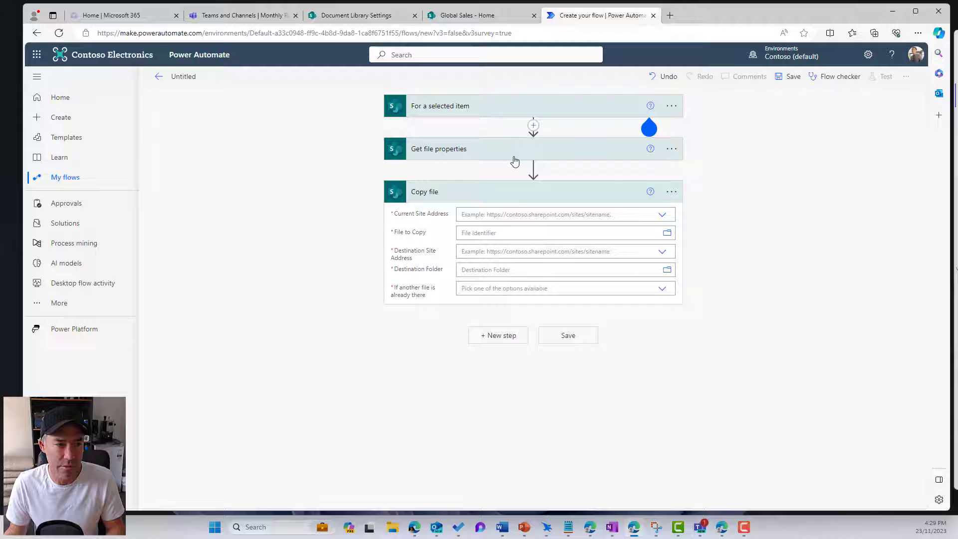
{"action": "left_click", "coordinate": [521, 216]}
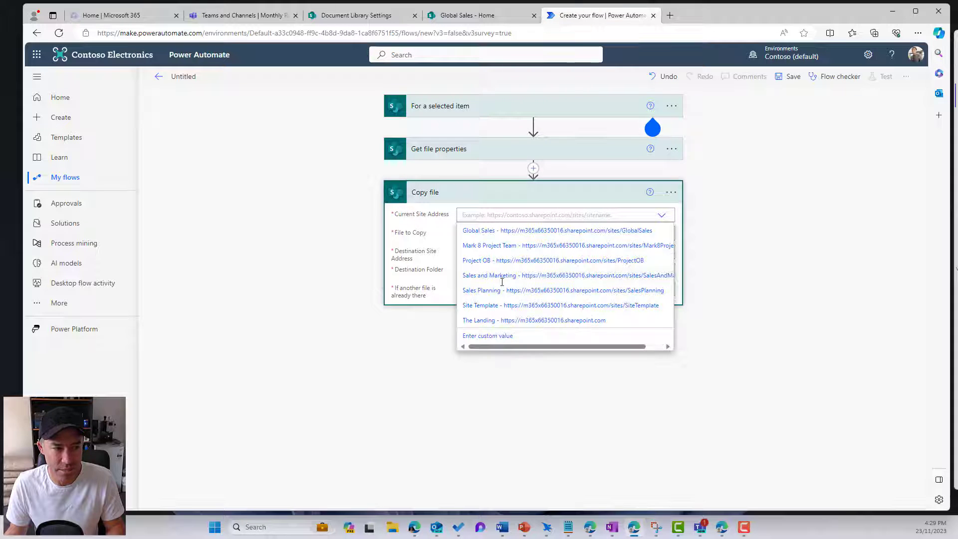
{"action": "left_click", "coordinate": [497, 337]}
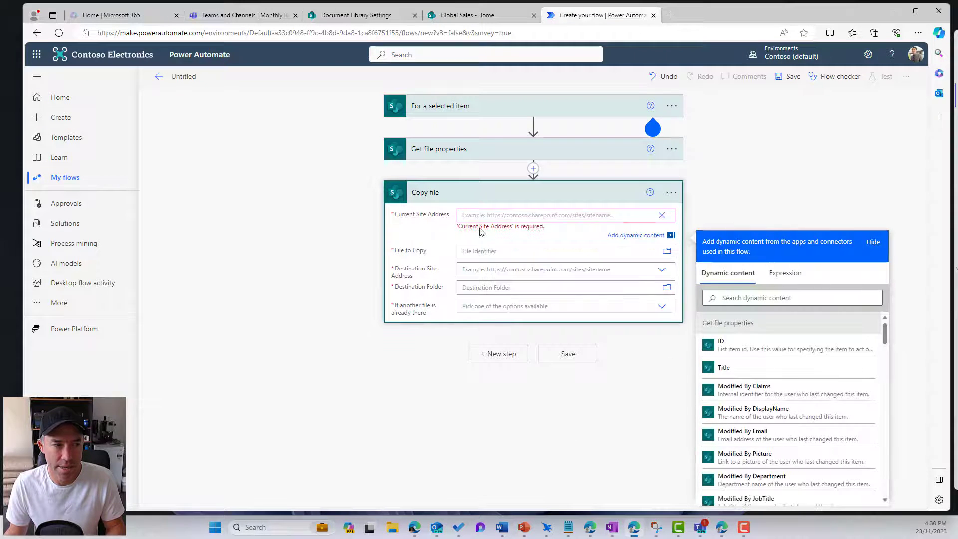
{"action": "key", "text": "ctrl+v"}
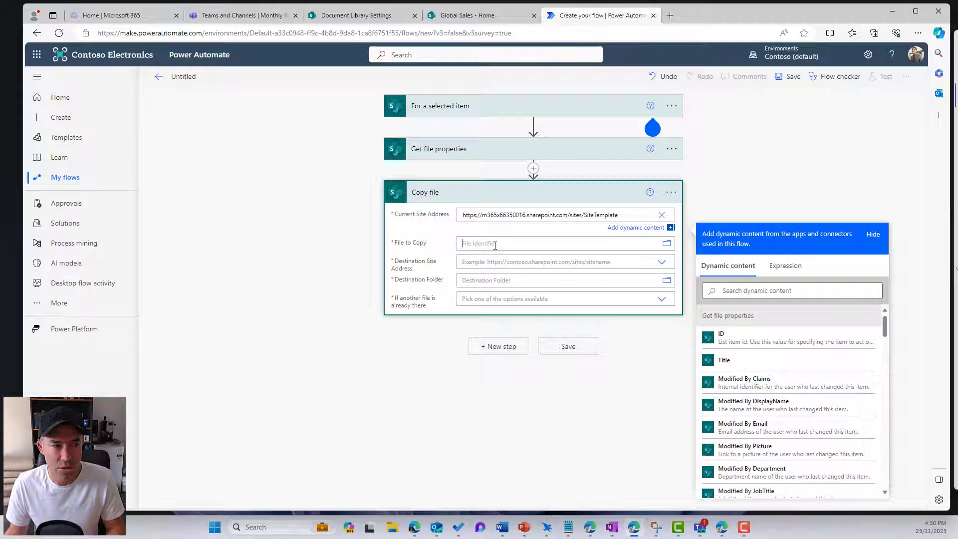
Search the dynamic content for "iden" and set File to Copy to the Identifier from "Get file properties".
{"action": "left_click", "coordinate": [478, 243]}
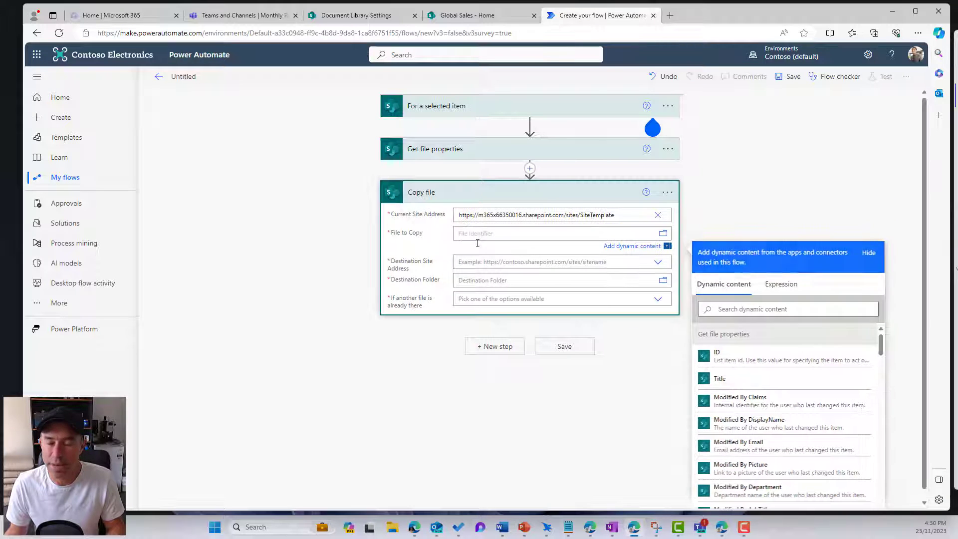
{"action": "left_click", "coordinate": [743, 310]}
{"action": "type", "text": "iden"}
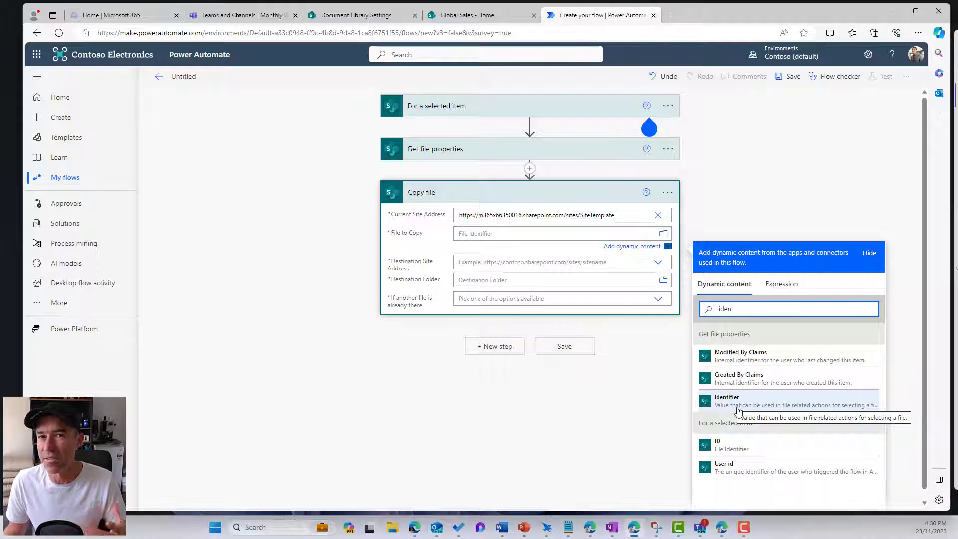
{"action": "left_click", "coordinate": [738, 410]}
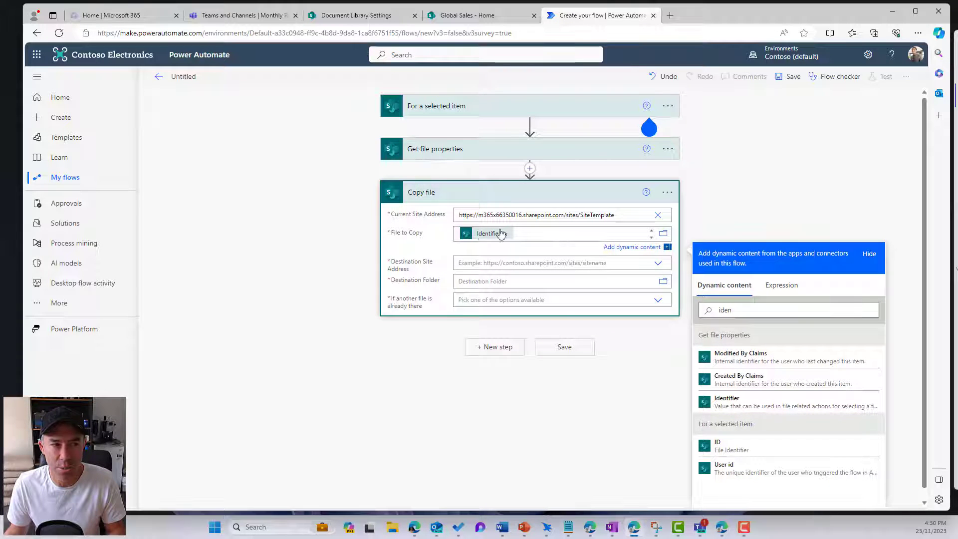
Search the dynamic content for "dest" and set the custom Destination Site Address of "Copy file" to the trigger's Destination URL.
{"action": "left_click", "coordinate": [483, 265]}
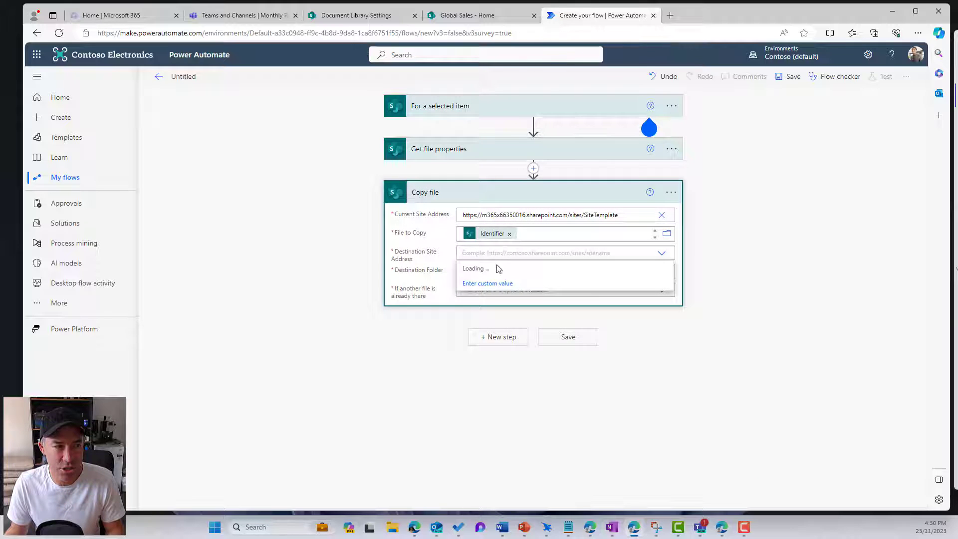
{"action": "left_click", "coordinate": [429, 123]}
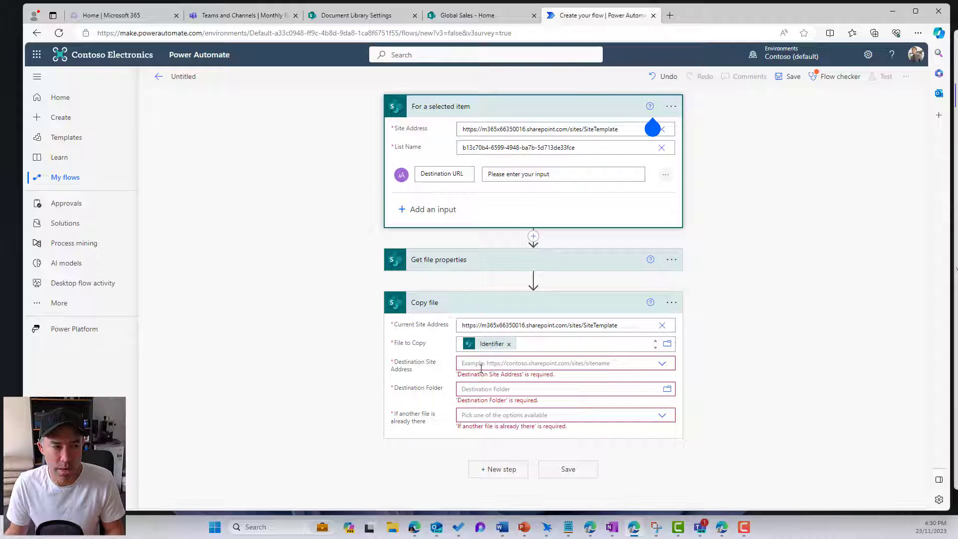
{"action": "left_click", "coordinate": [497, 358]}
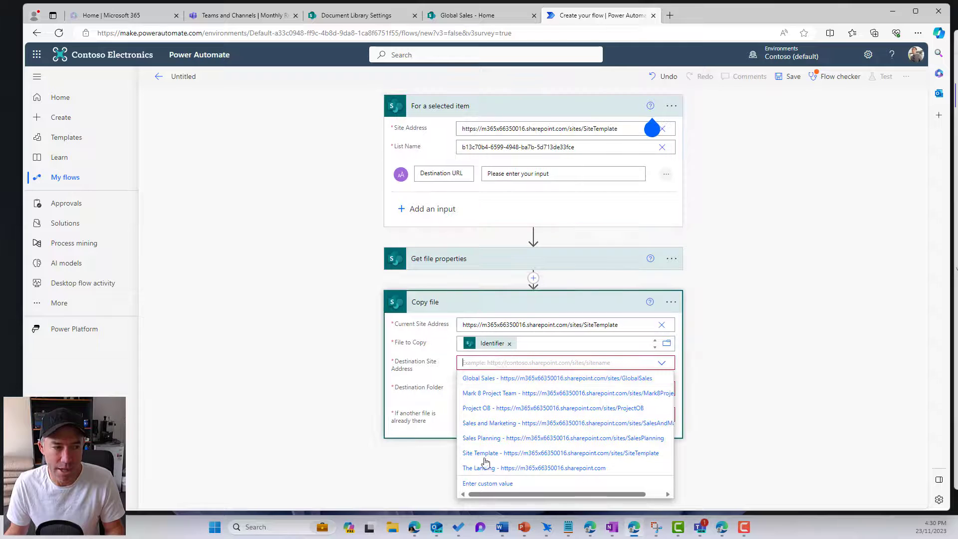
{"action": "left_click", "coordinate": [482, 483]}
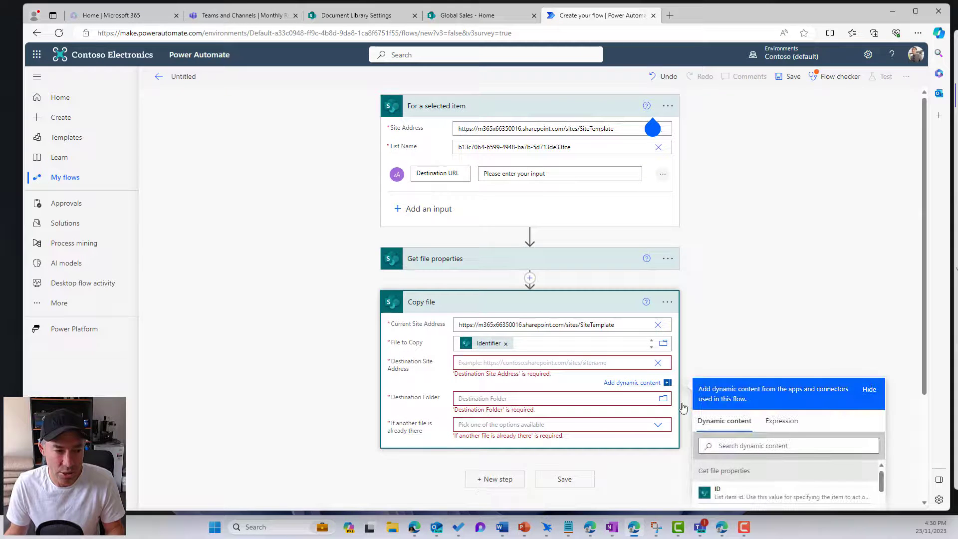
{"action": "scroll", "coordinate": [912, 378], "scroll_direction": "down", "scroll_amount": 3}
{"action": "left_click", "coordinate": [779, 299]}
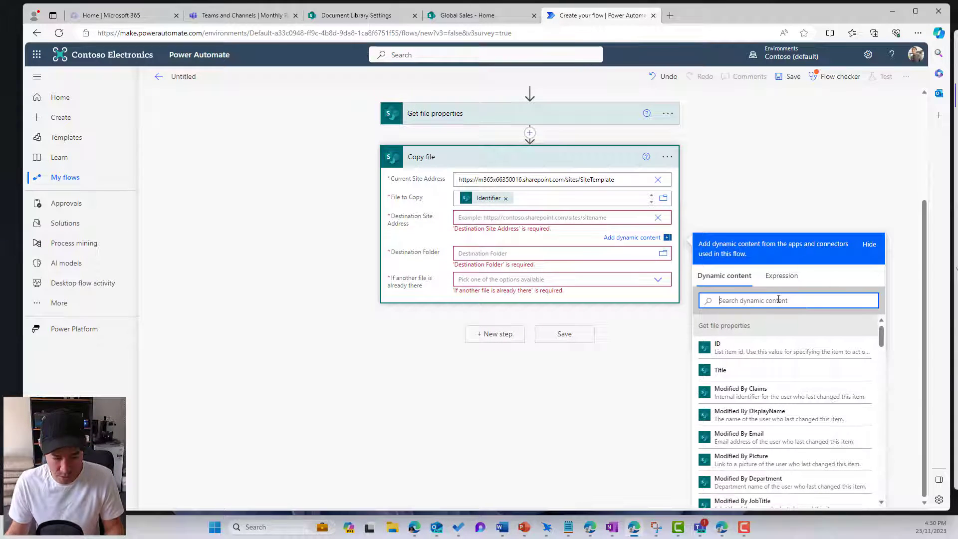
{"action": "type", "text": "dest"}
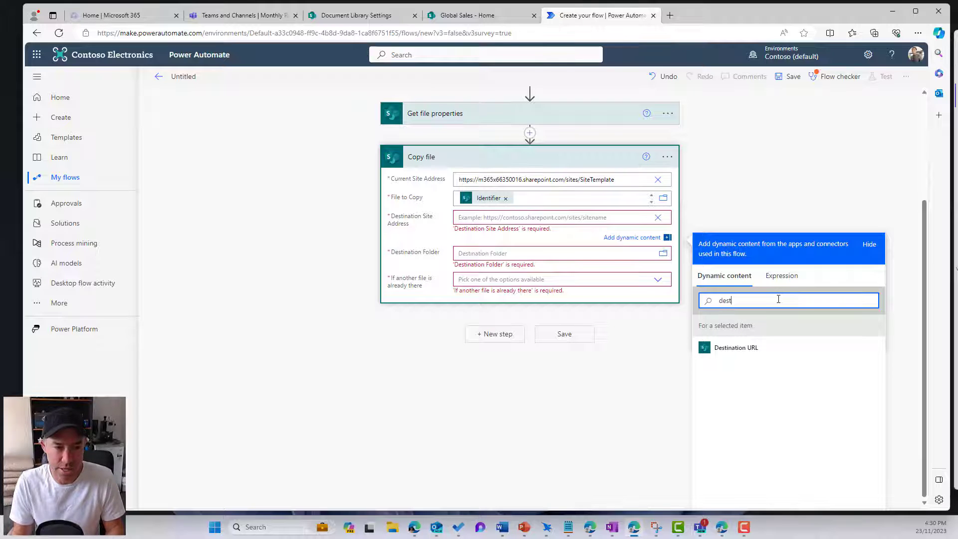
{"action": "left_click", "coordinate": [733, 348]}
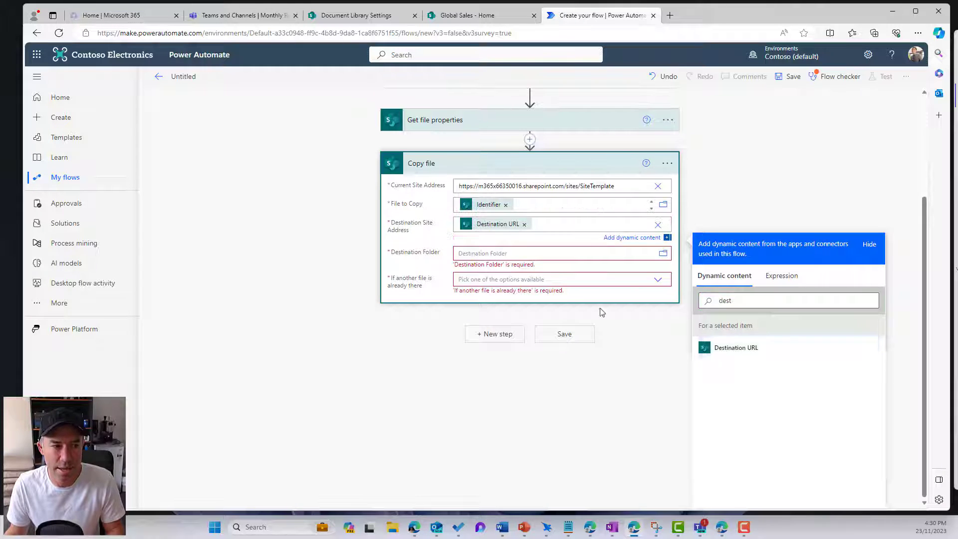
Set the Destination Folder of "Copy file" to /SitePages and choose Replace for when another file is already there.
{"action": "left_click", "coordinate": [514, 257]}
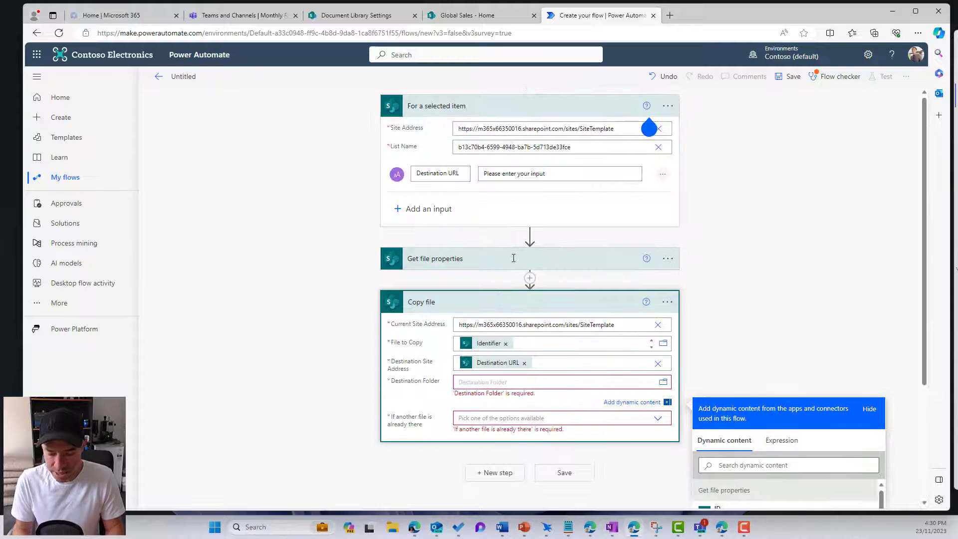
{"action": "type", "text": "/SitePa"}
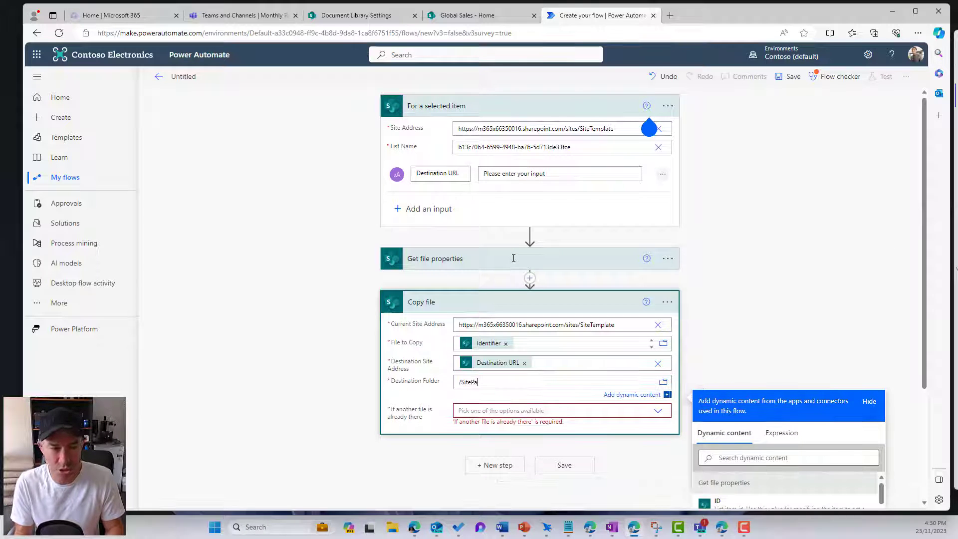
{"action": "type", "text": "ges"}
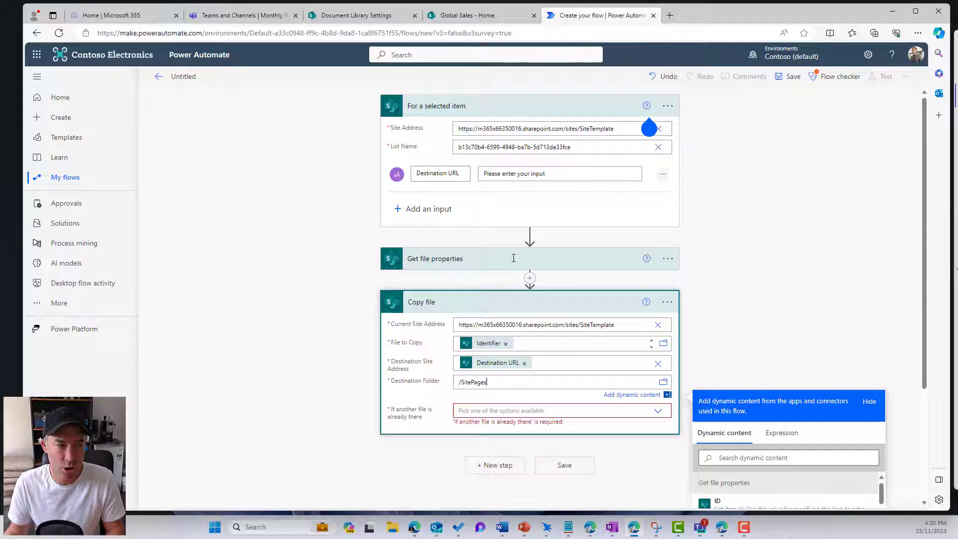
{"action": "left_click", "coordinate": [501, 410]}
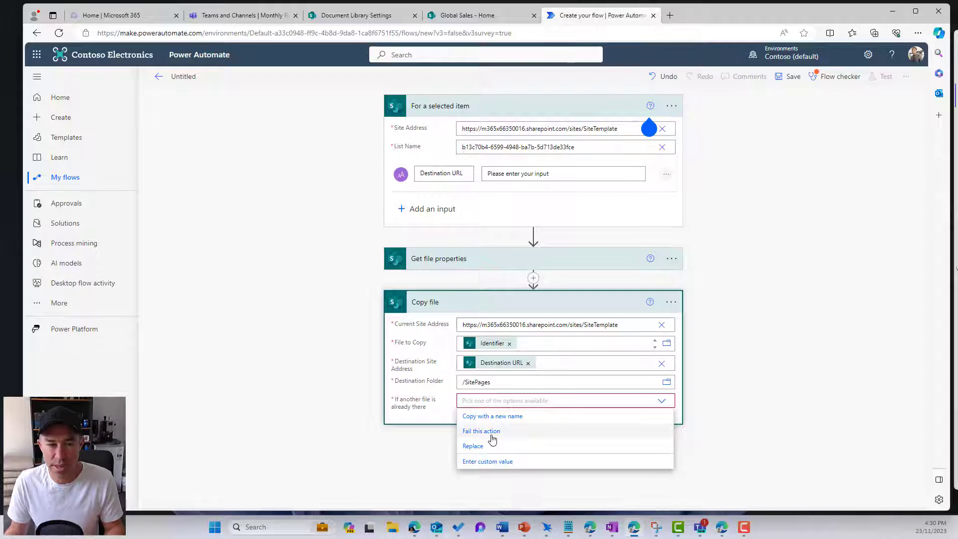
{"action": "left_click", "coordinate": [474, 446]}
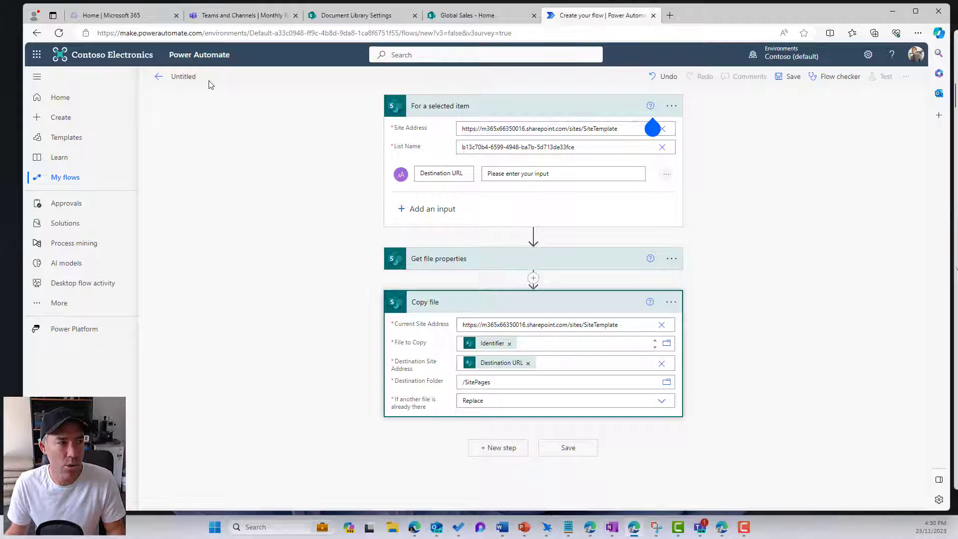
Name the flow "Copy Page" and save it.
{"action": "left_click", "coordinate": [192, 75]}
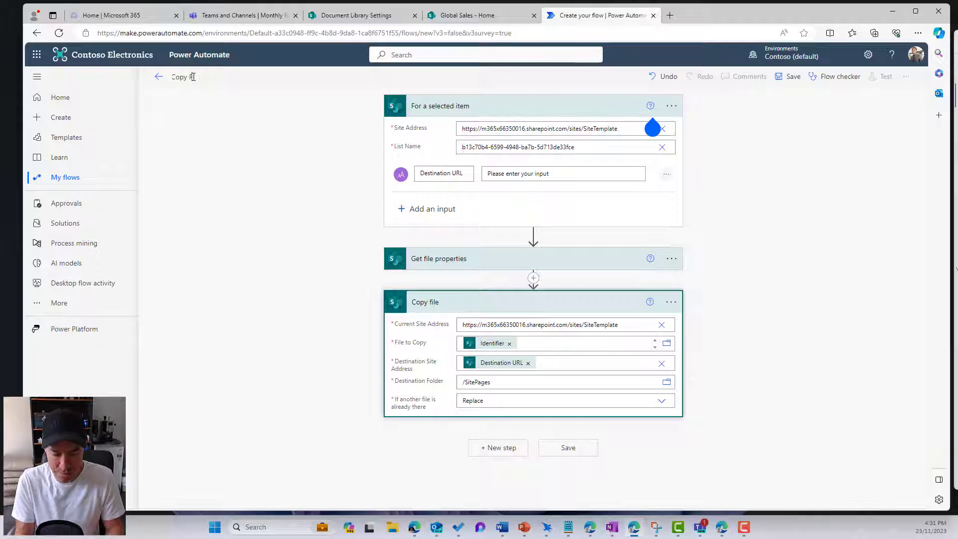
{"action": "type", "text": "Copy Page"}
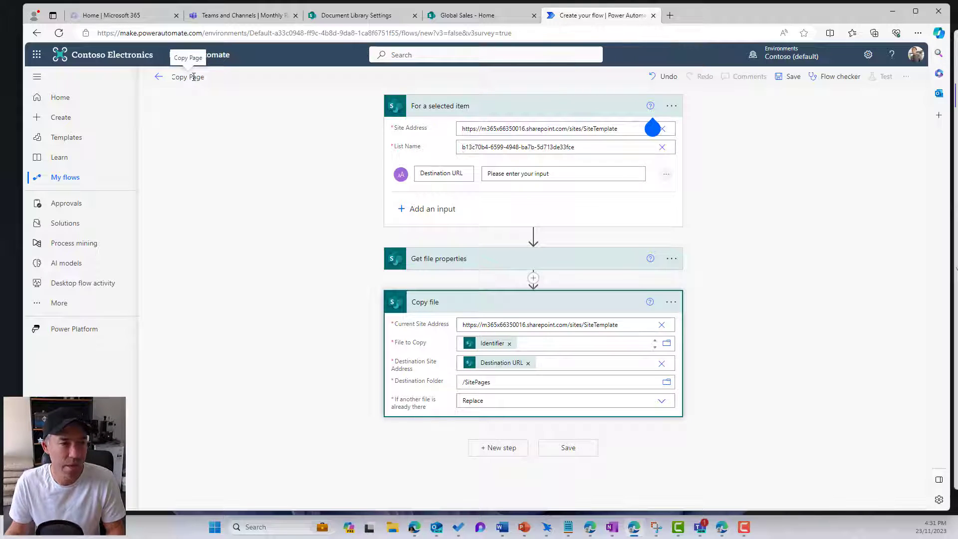
{"action": "left_click", "coordinate": [795, 80]}
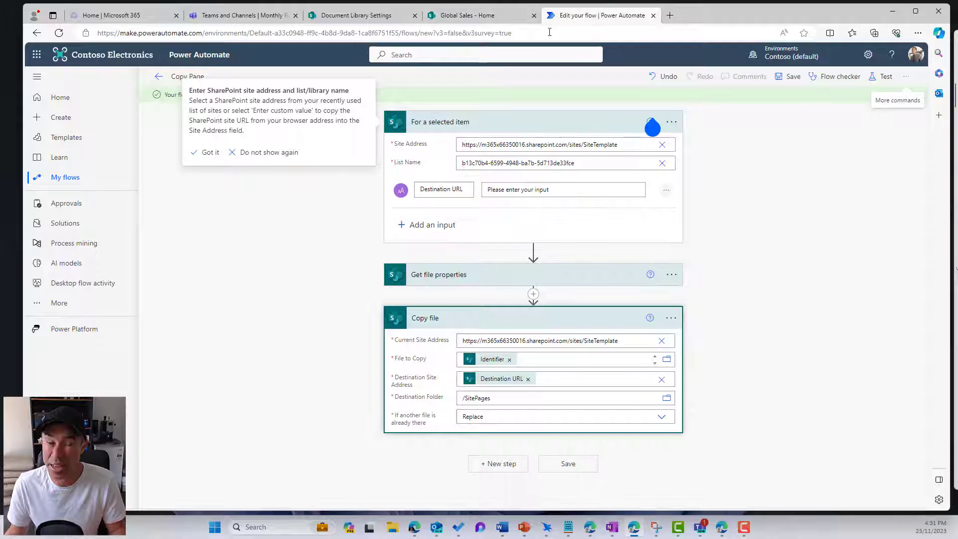
Open the Site Template's Site Pages library and start the Copy Page flow on HomeForBrandCentral.aspx.
{"action": "left_click", "coordinate": [356, 15]}
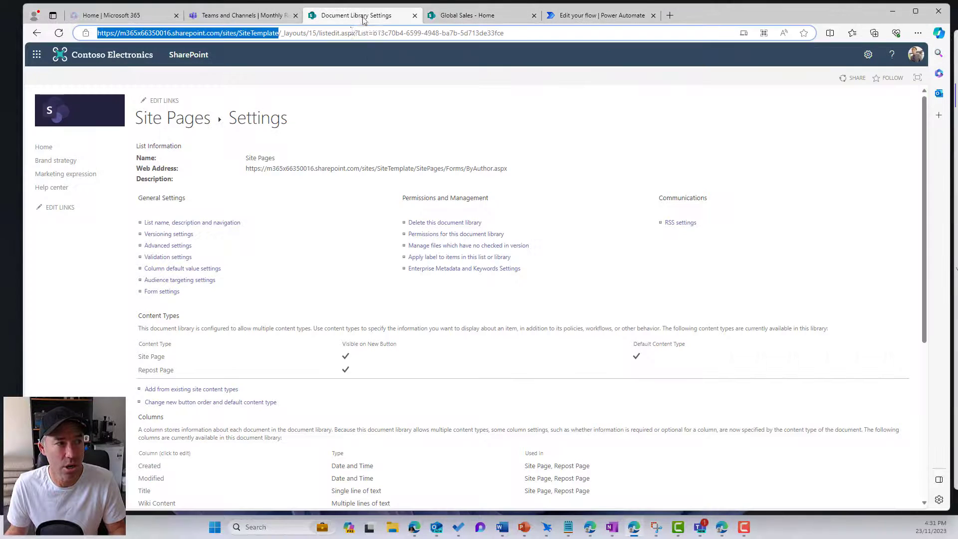
{"action": "left_click", "coordinate": [184, 122]}
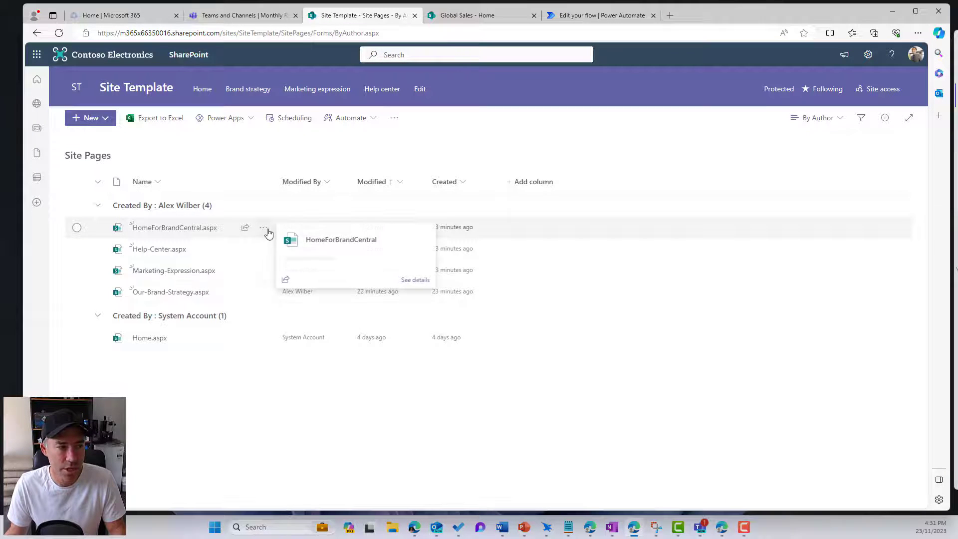
{"action": "left_click", "coordinate": [264, 228]}
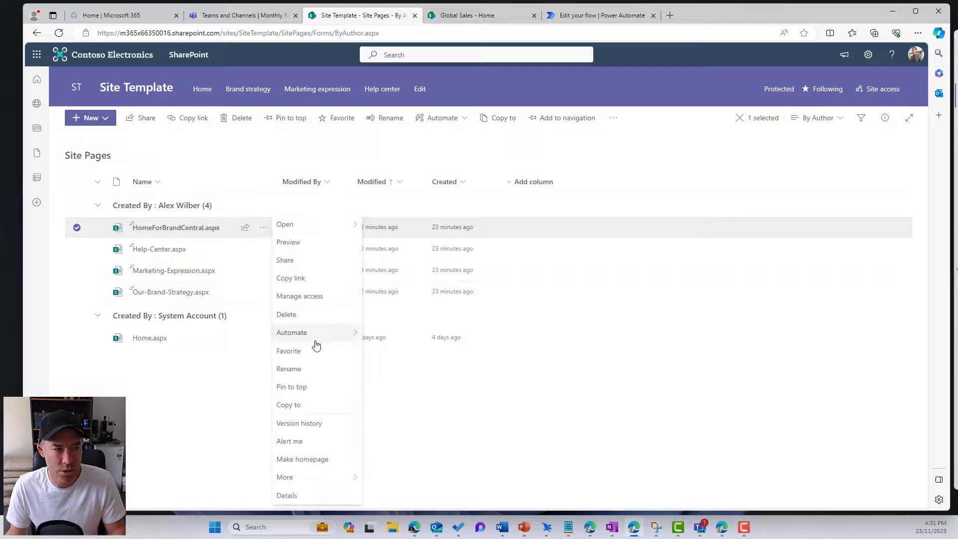
{"action": "mouse_move", "coordinate": [320, 338]}
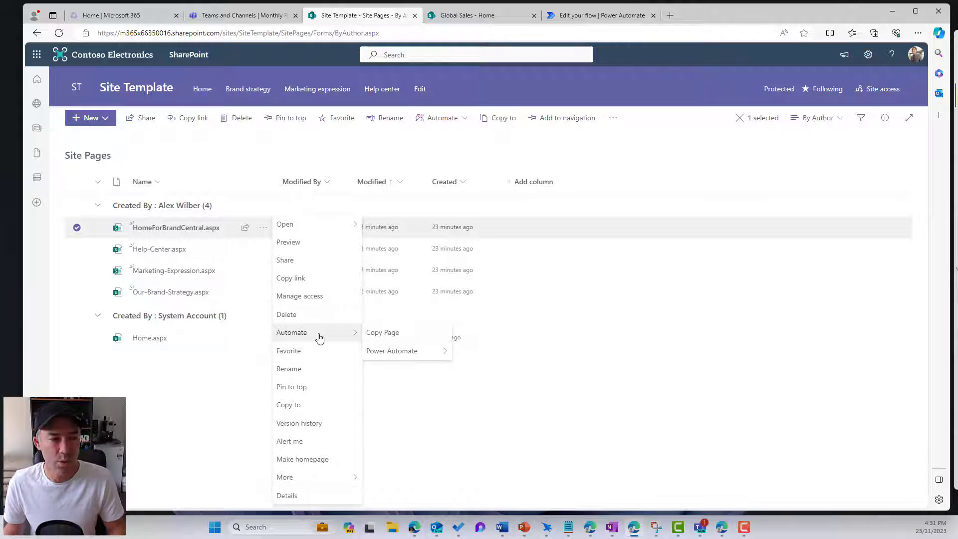
{"action": "left_click", "coordinate": [406, 338]}
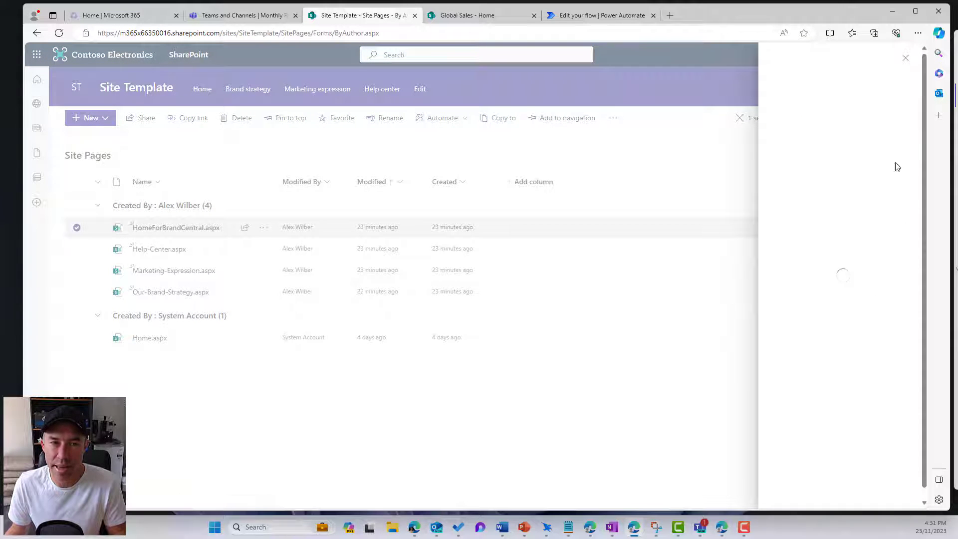
{"action": "left_click", "coordinate": [468, 16]}
{"action": "left_click_drag", "start_coordinate": [275, 33], "coordinate": [22, 32]}
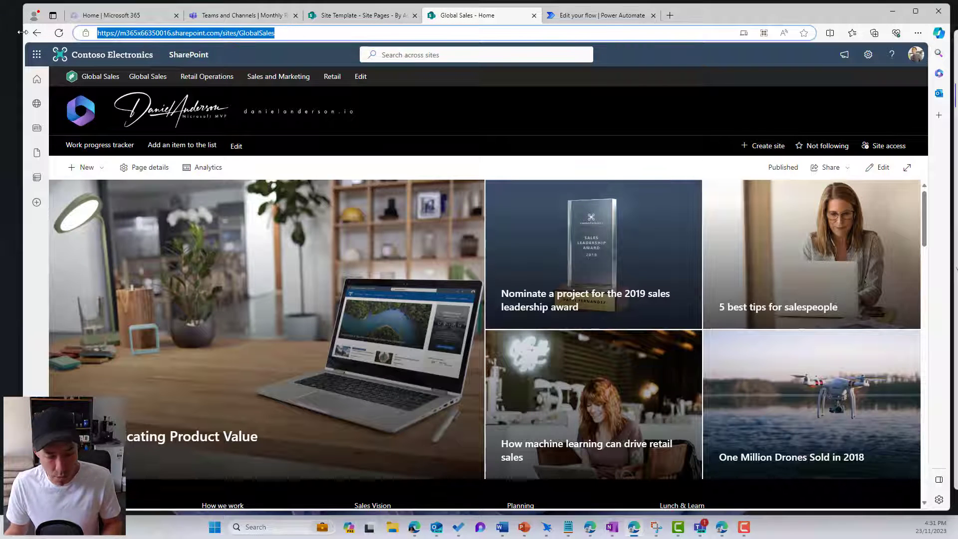
{"action": "left_click", "coordinate": [363, 16]}
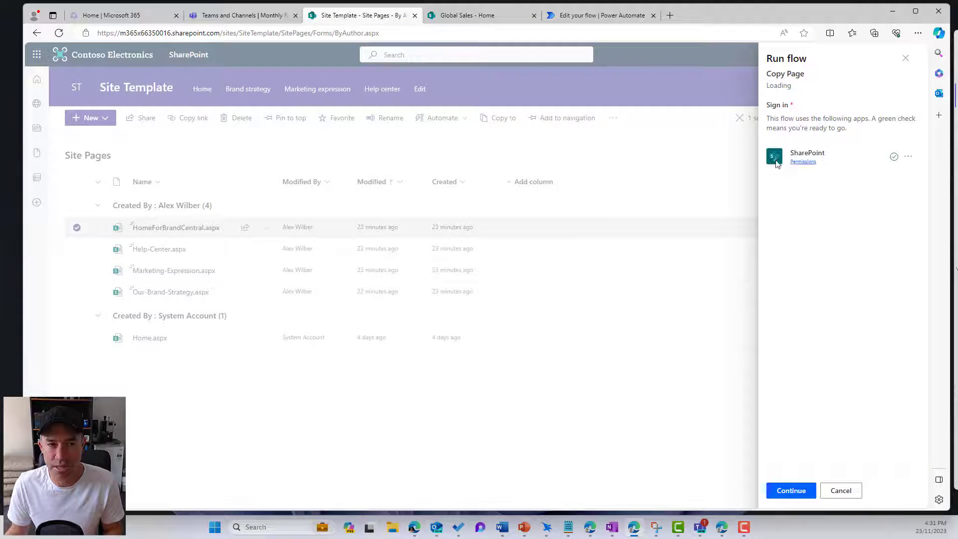
{"action": "left_click", "coordinate": [791, 492]}
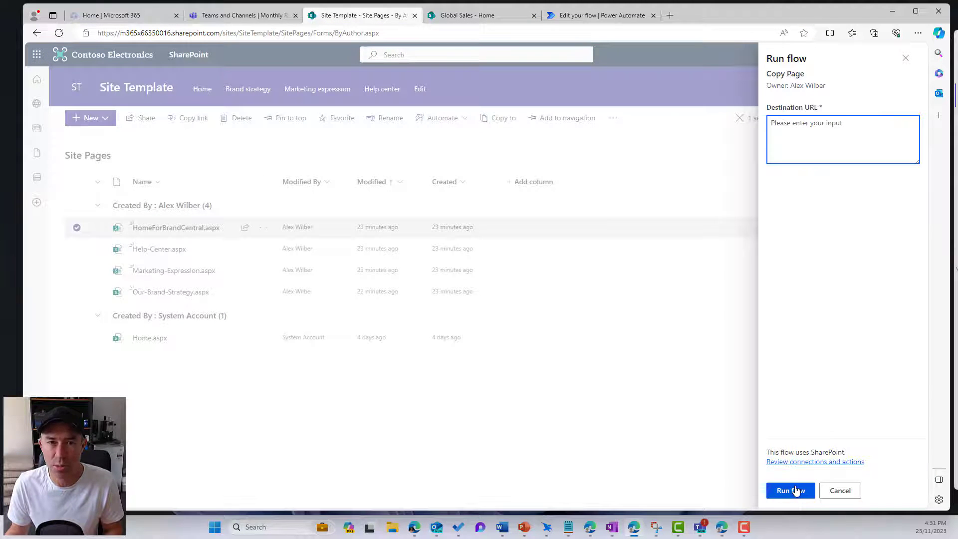
{"action": "key", "text": "ctrl+v"}
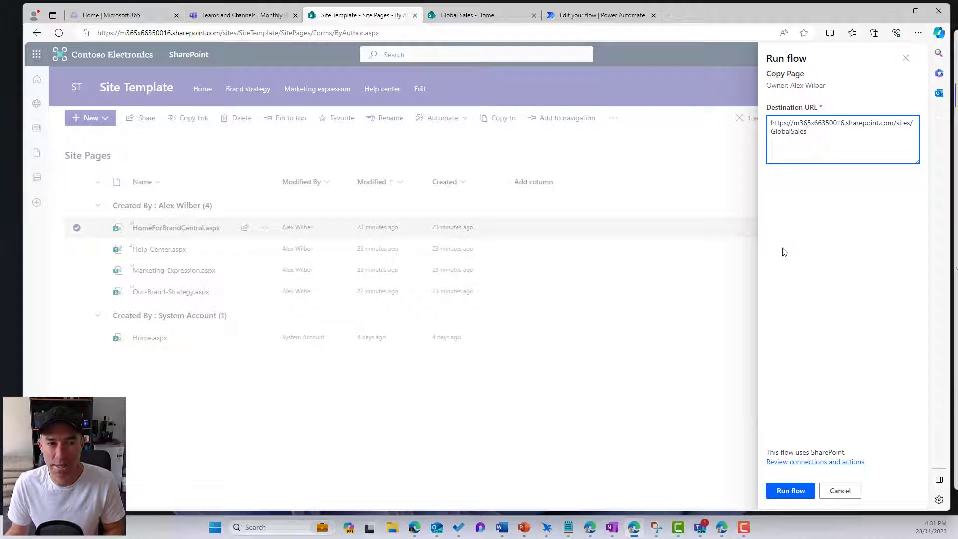
{"action": "left_click", "coordinate": [799, 489]}
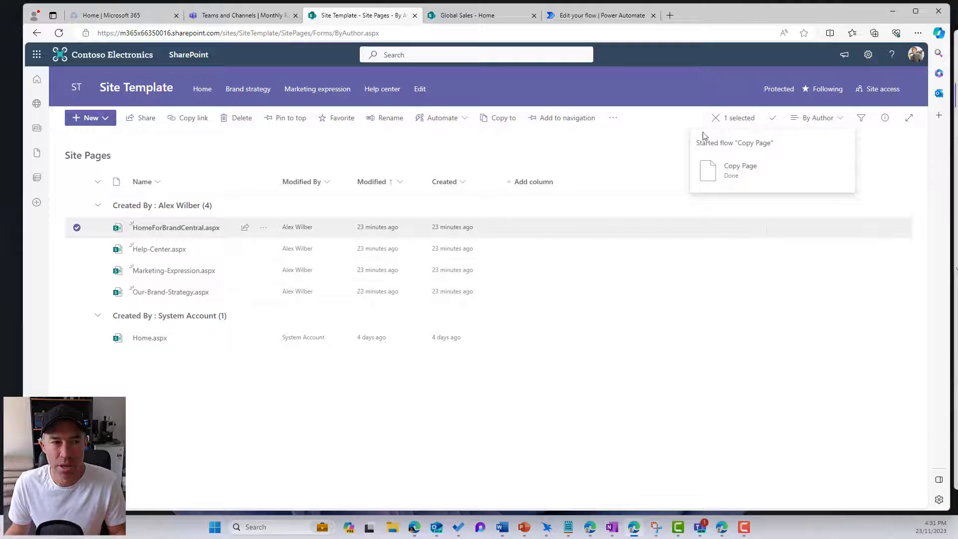
Open the Copy Page flow's details in Power Automate and refresh the run history to check the run's status.
{"action": "left_click", "coordinate": [563, 19]}
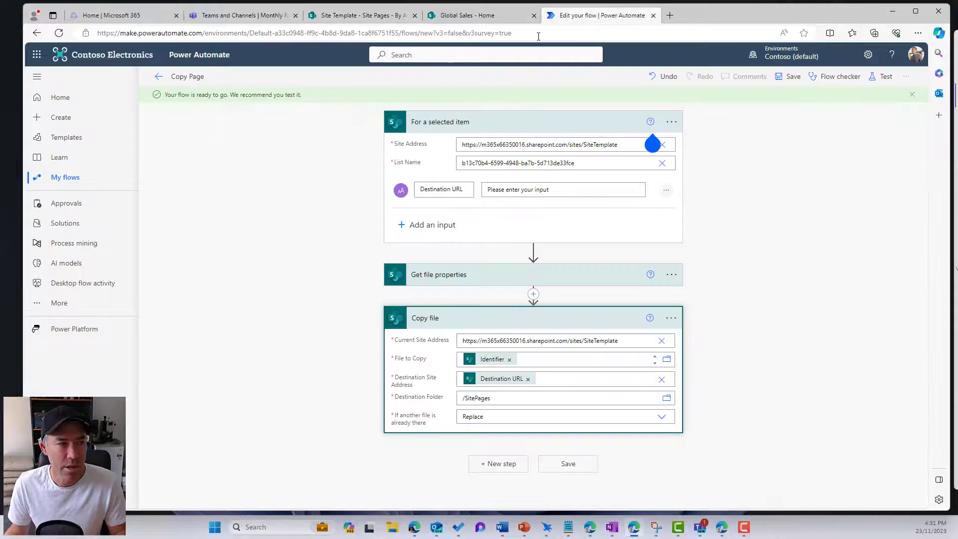
{"action": "left_click", "coordinate": [159, 77]}
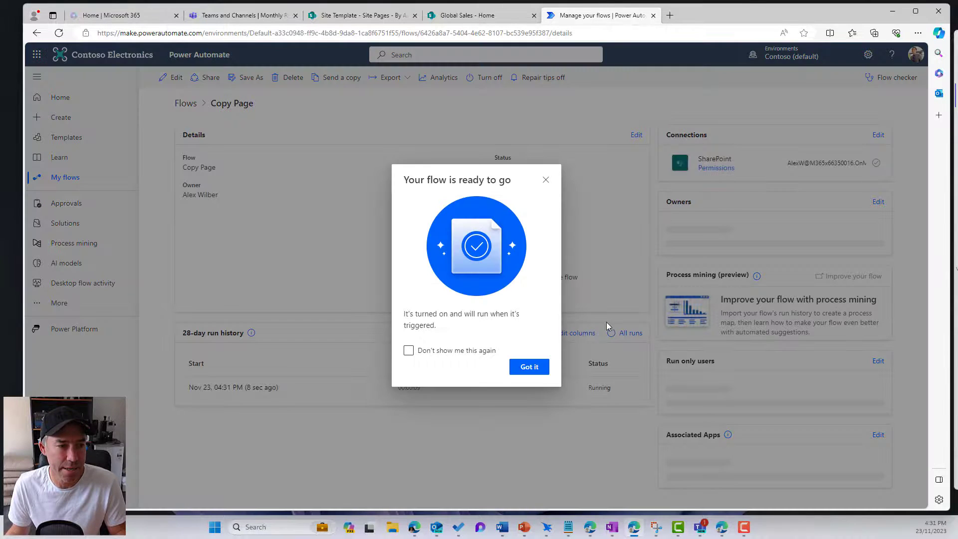
{"action": "left_click", "coordinate": [529, 367]}
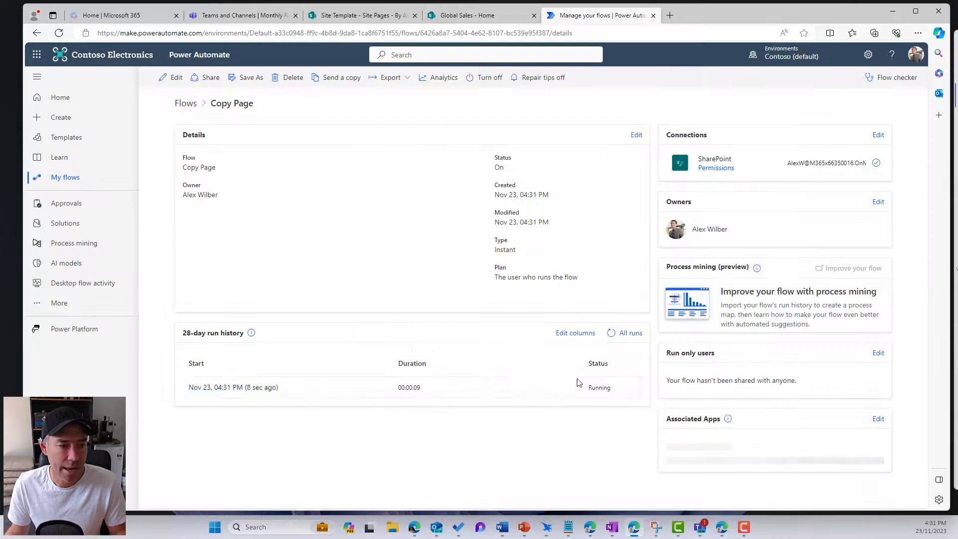
{"action": "left_click", "coordinate": [611, 333]}
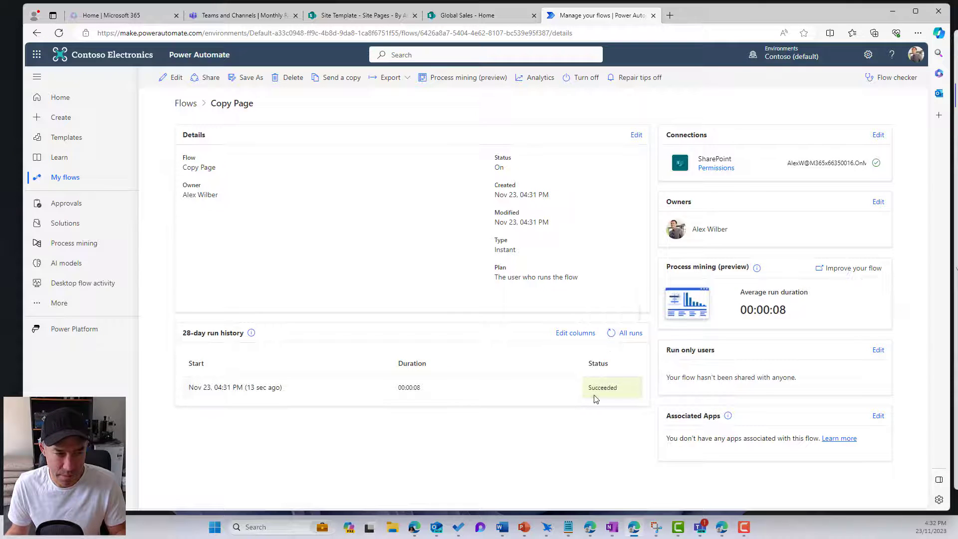
Open the Site Pages library of the Global Sales site from its site contents.
{"action": "left_click", "coordinate": [482, 15]}
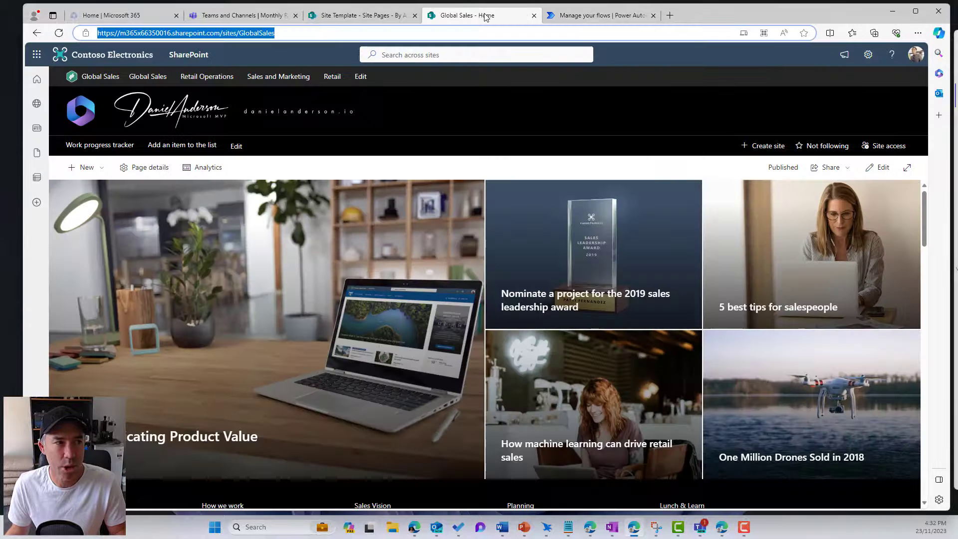
{"action": "left_click", "coordinate": [868, 54]}
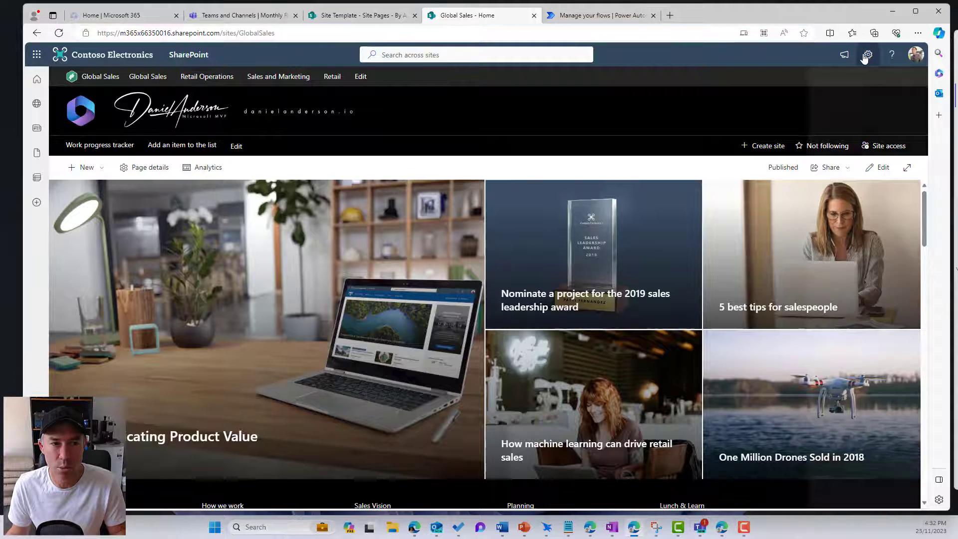
{"action": "left_click", "coordinate": [797, 148]}
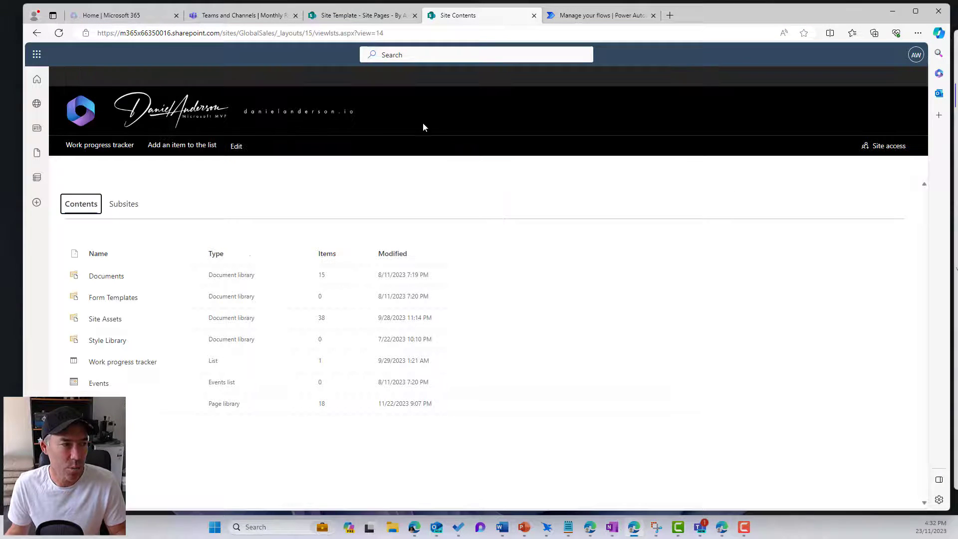
{"action": "left_click", "coordinate": [115, 405]}
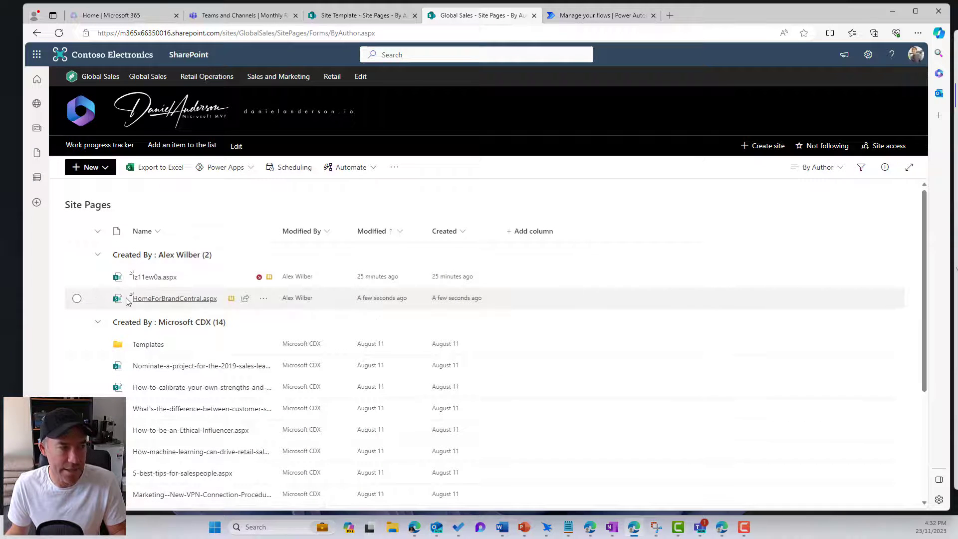
Publish the copied HomeForBrandCentral.aspx page without a version comment.
{"action": "left_click", "coordinate": [263, 298]}
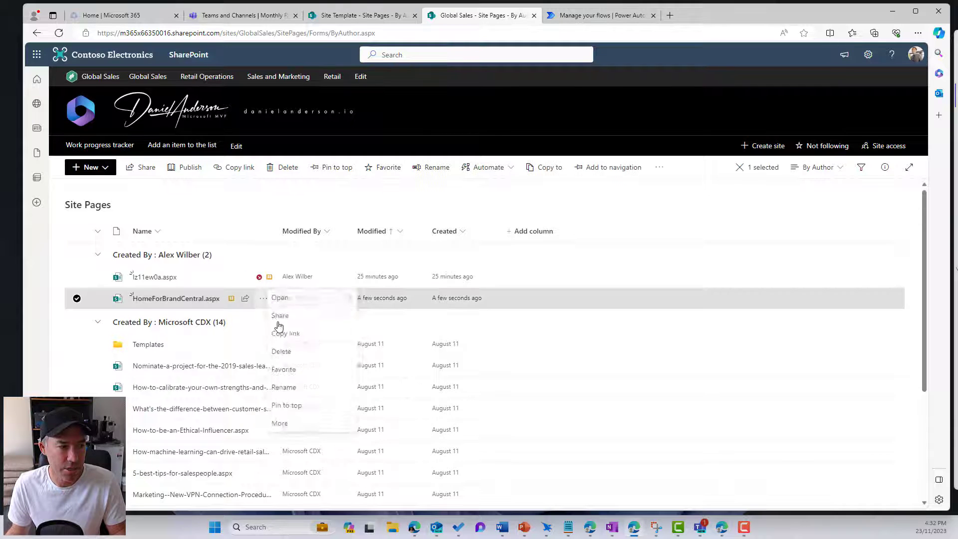
{"action": "mouse_move", "coordinate": [313, 477]}
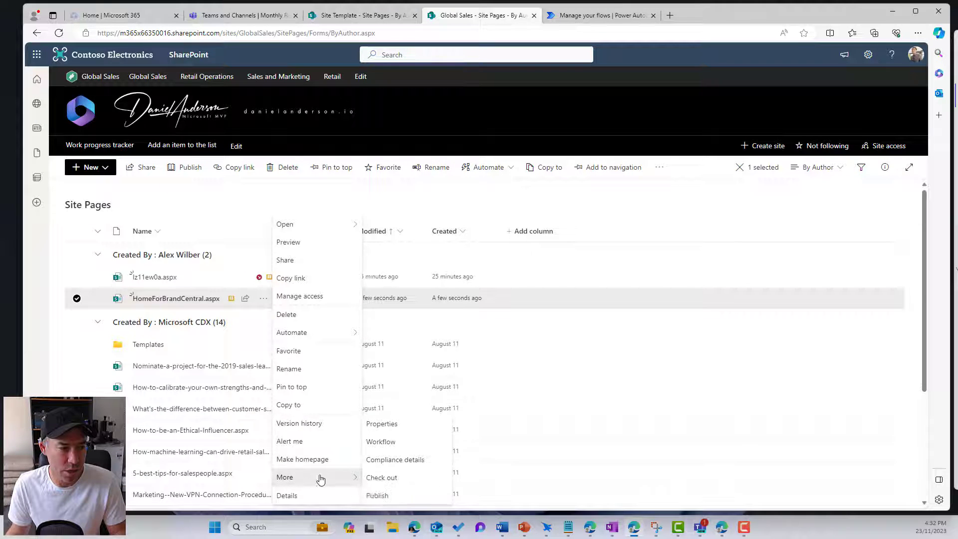
{"action": "left_click", "coordinate": [384, 497]}
{"action": "left_click", "coordinate": [529, 327]}
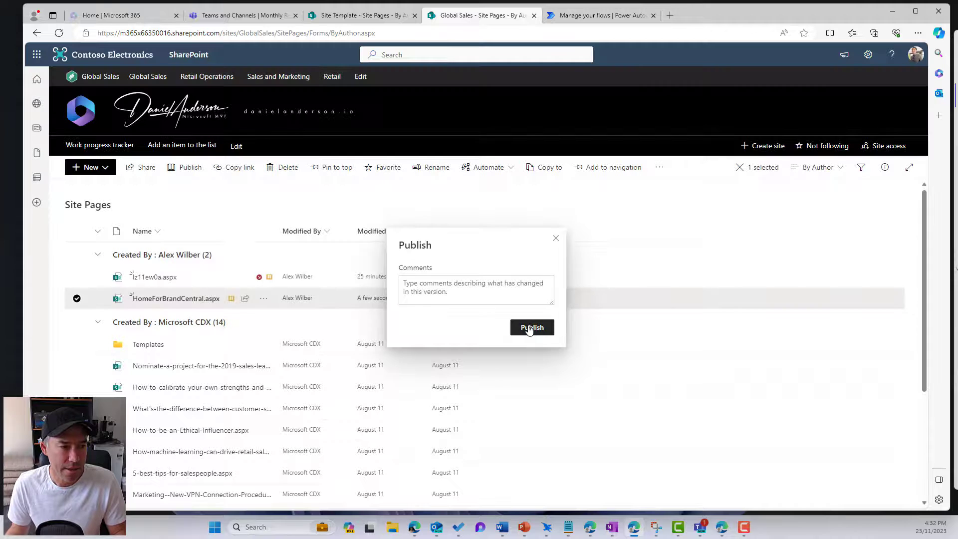
Open the HomeForBrandCentral.aspx page on the Global Sales site and look through its content.
{"action": "left_click", "coordinate": [190, 299]}
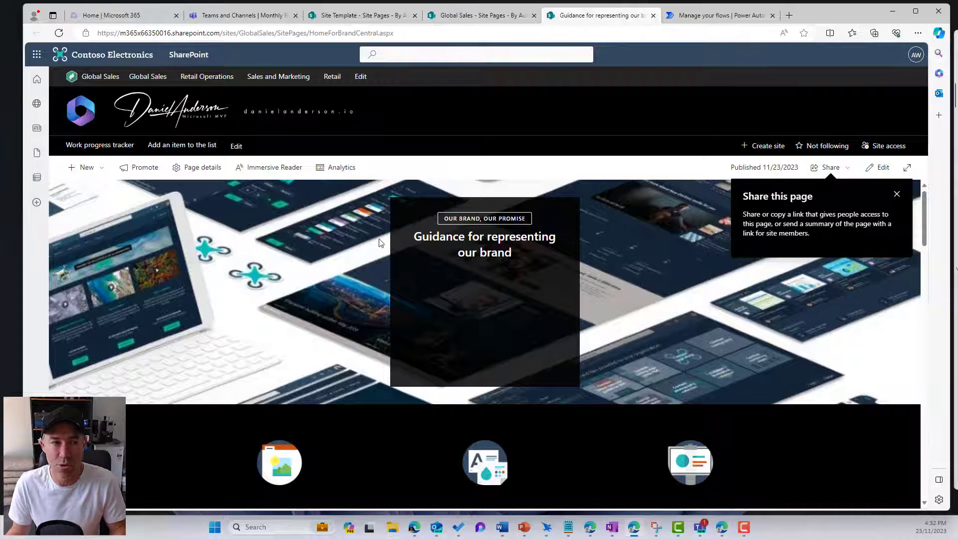
{"action": "scroll", "coordinate": [411, 257], "scroll_direction": "down", "scroll_amount": 10}
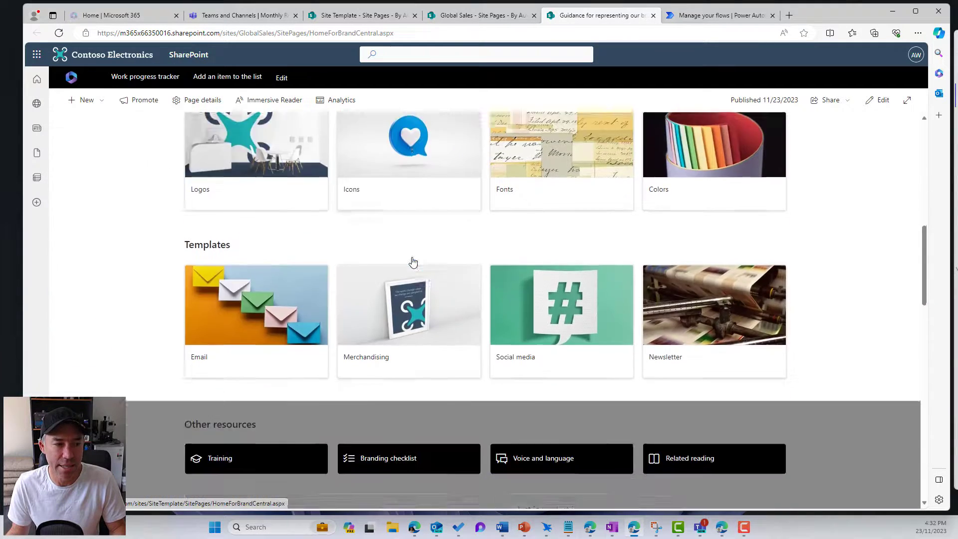
{"action": "scroll", "coordinate": [413, 261], "scroll_direction": "down", "scroll_amount": 6}
{"action": "scroll", "coordinate": [413, 259], "scroll_direction": "up", "scroll_amount": 15}
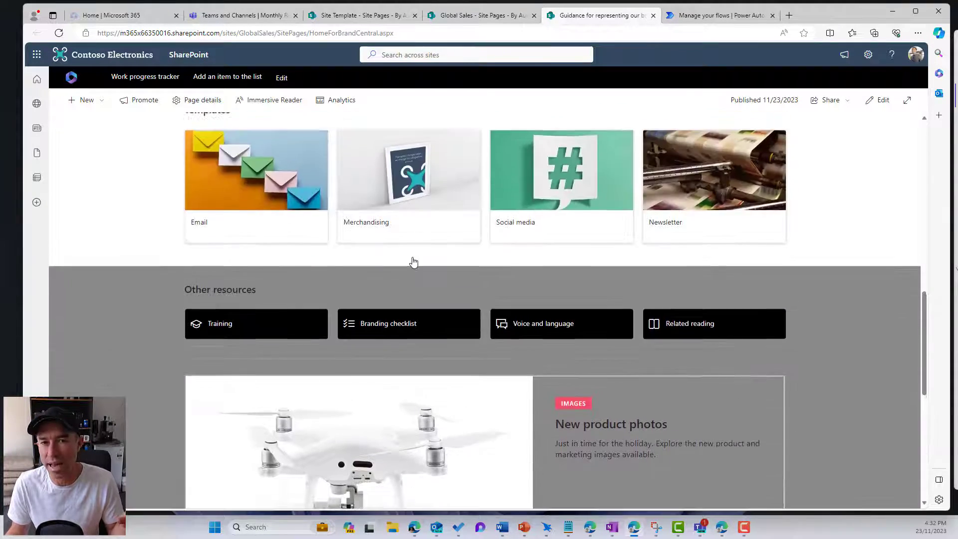